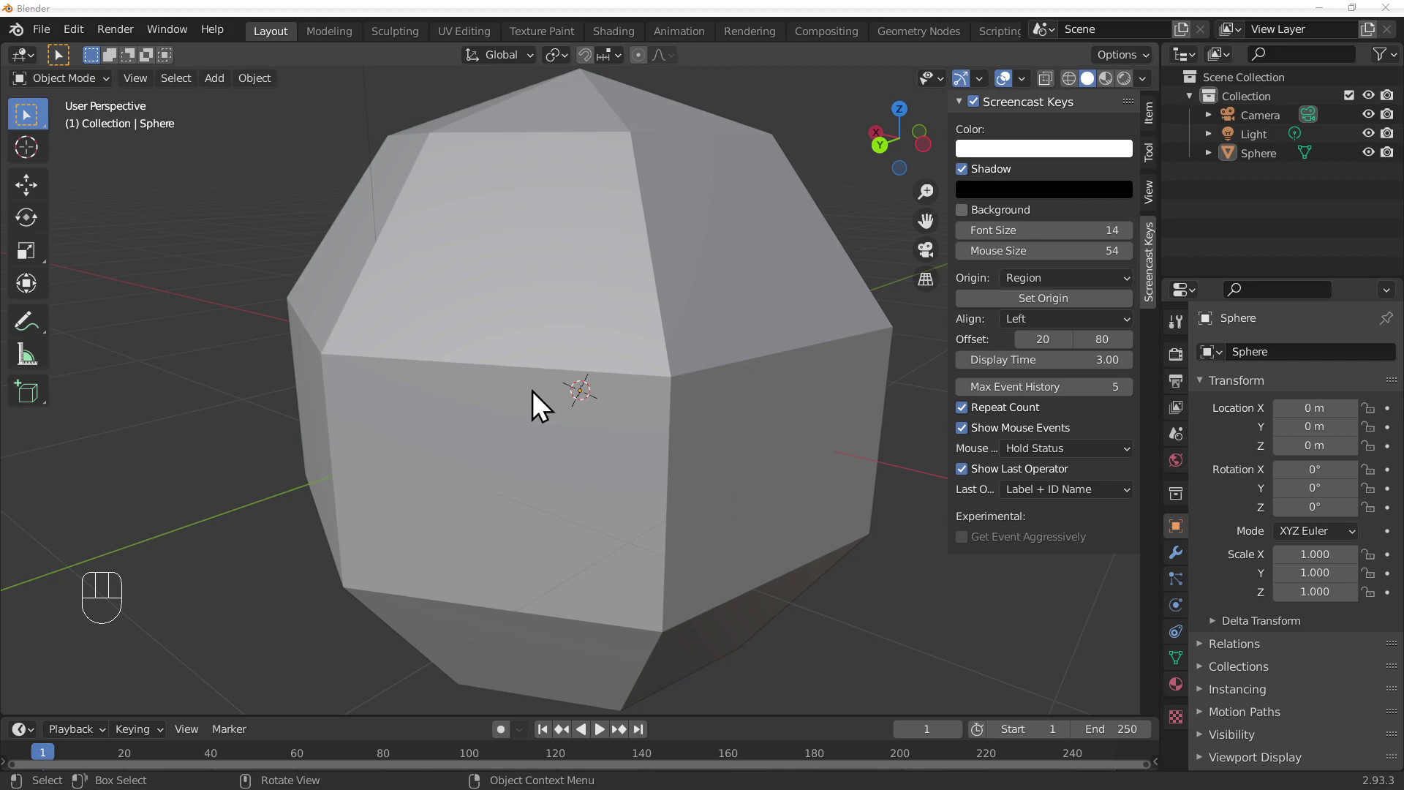
{"action": "scroll", "coordinate": [600, 350], "scroll_direction": "down", "scroll_amount": 6}
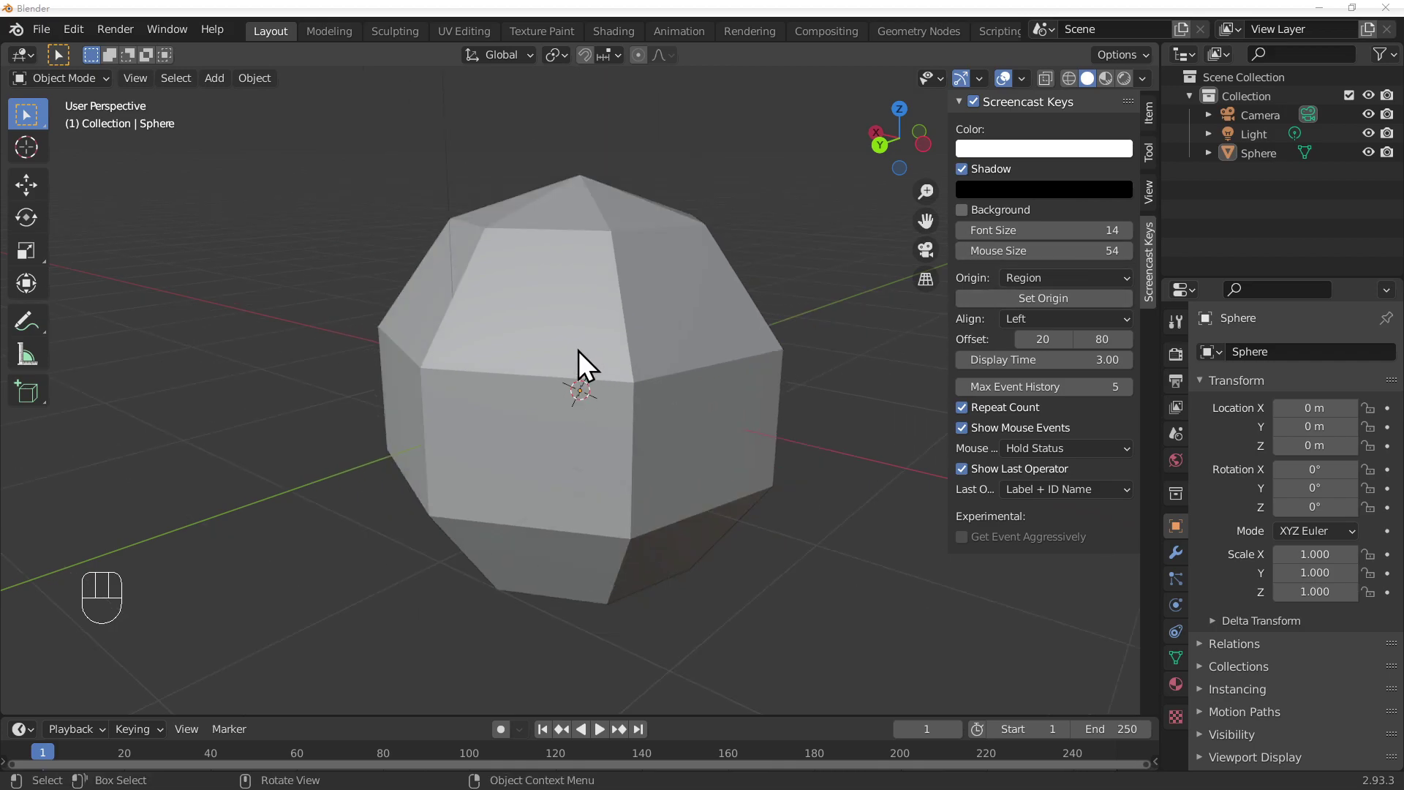
{"action": "scroll", "coordinate": [549, 366], "scroll_direction": "down", "scroll_amount": 3}
{"action": "scroll", "coordinate": [512, 395], "scroll_direction": "up", "scroll_amount": 3}
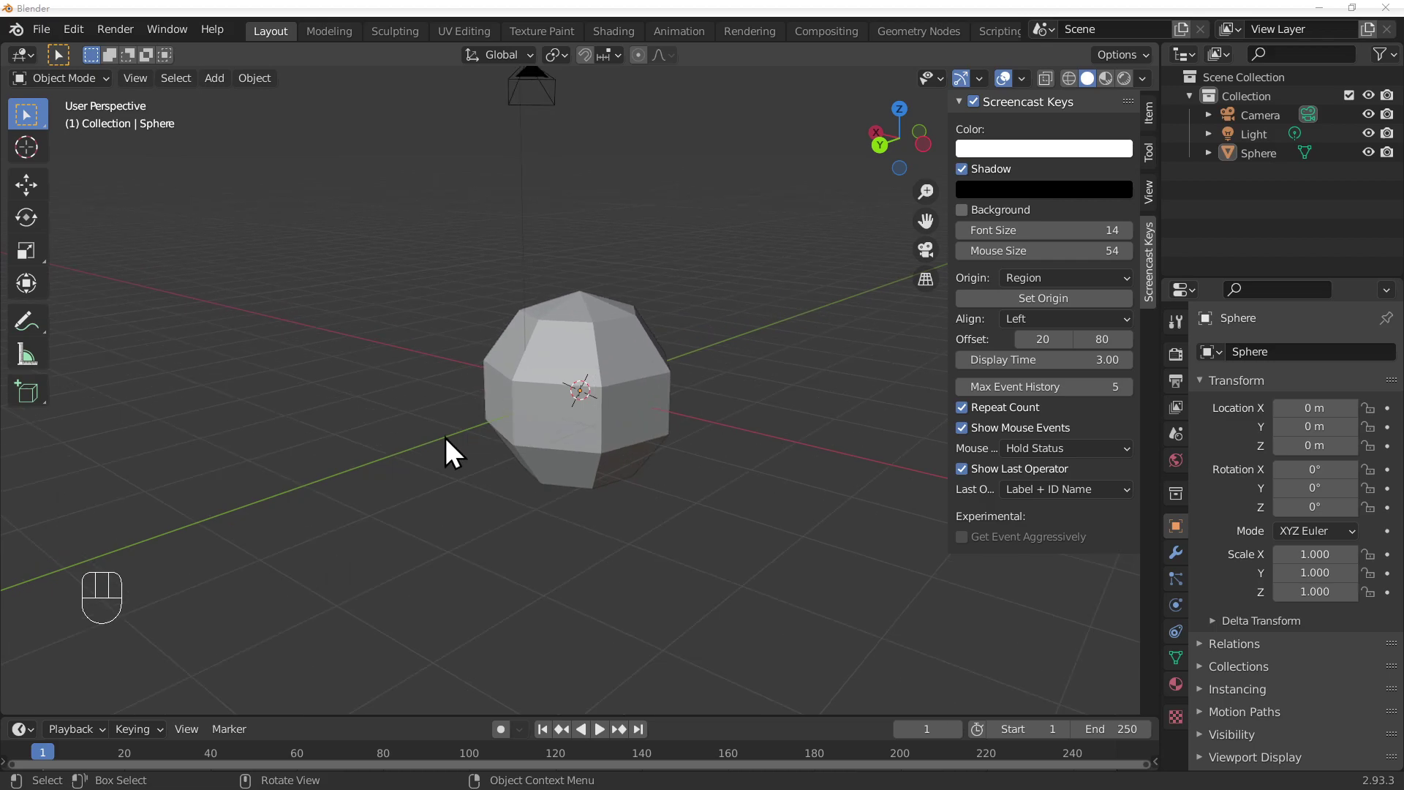
{"action": "scroll", "coordinate": [467, 400], "scroll_direction": "down", "scroll_amount": 2}
{"action": "scroll", "coordinate": [469, 395], "scroll_direction": "down", "scroll_amount": 1}
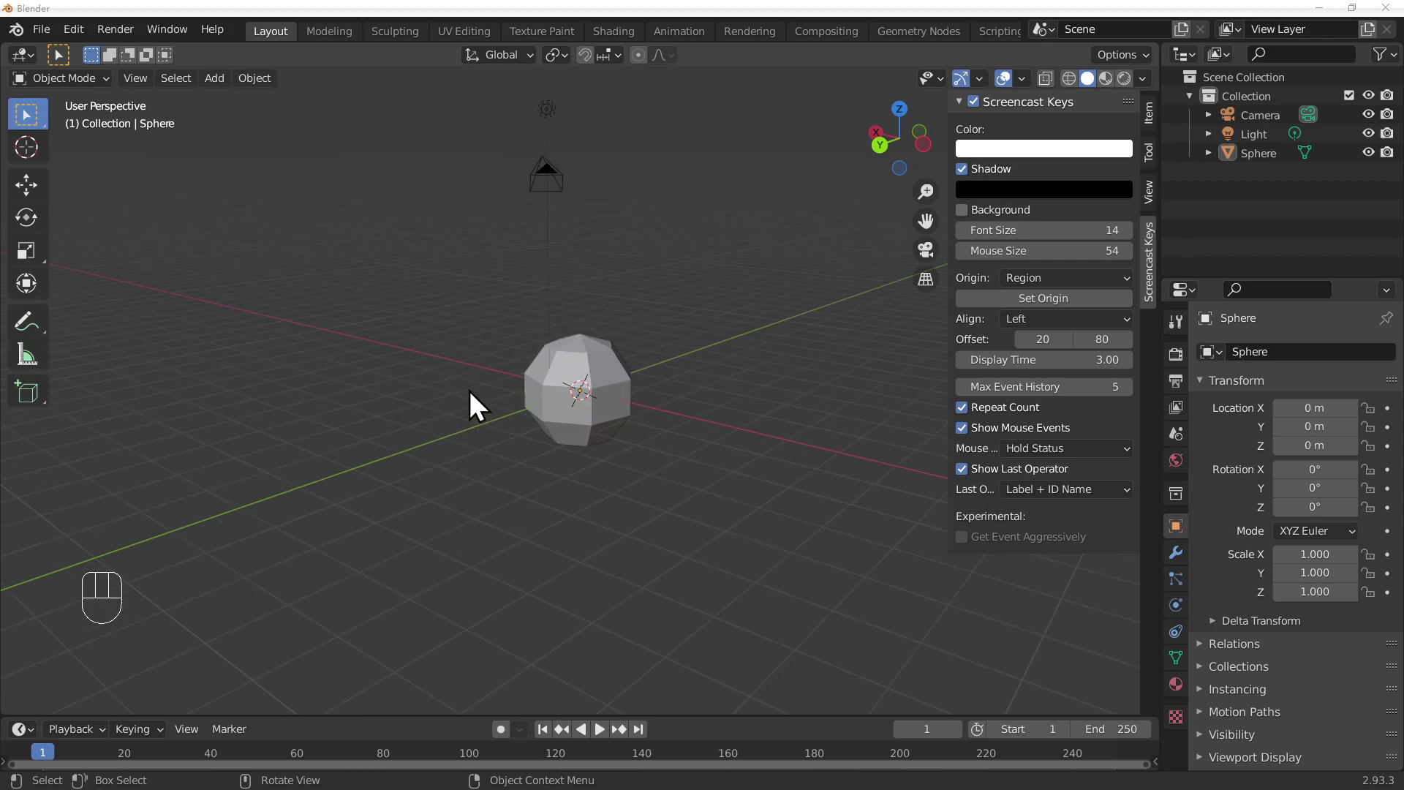
{"action": "left_click", "coordinate": [548, 181]}
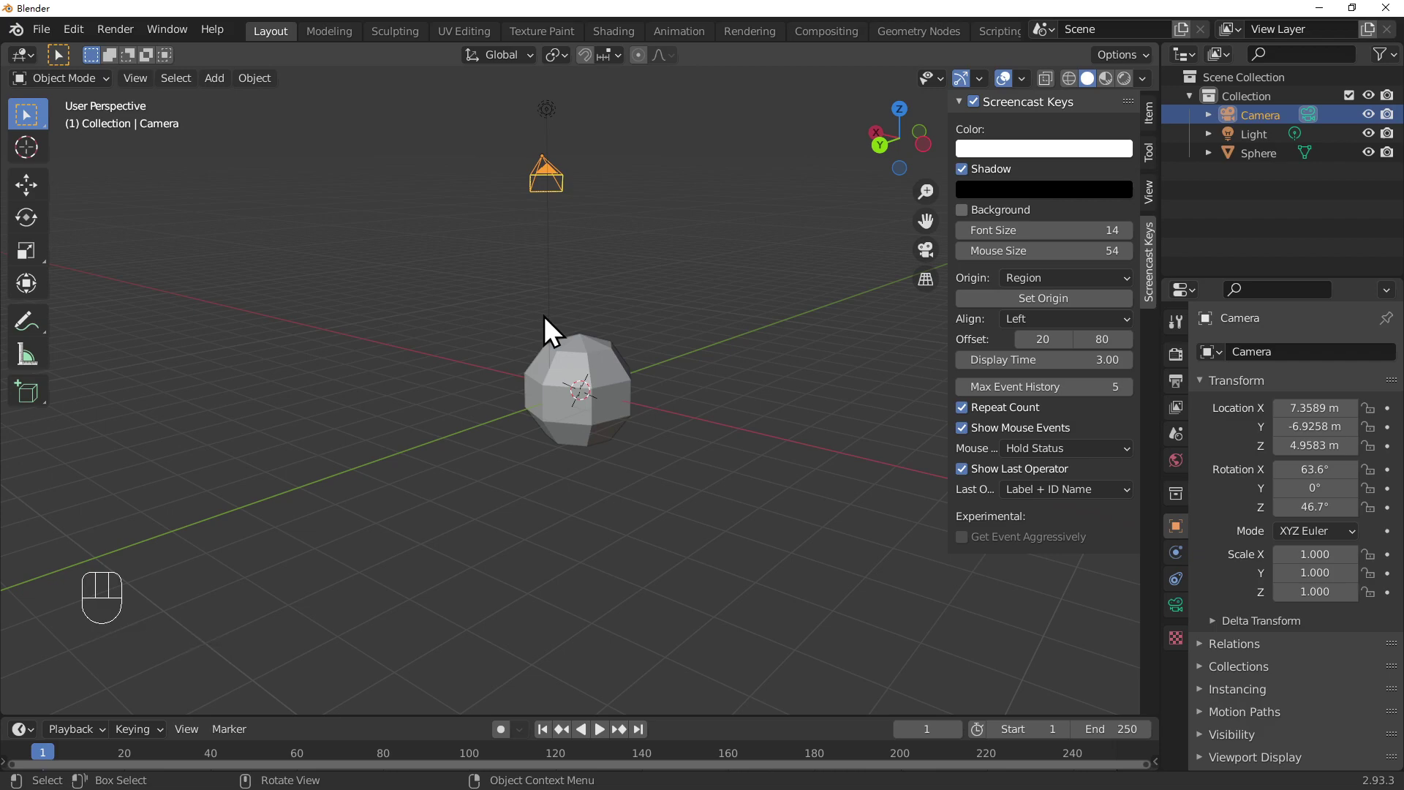
{"action": "key", "text": "x"}
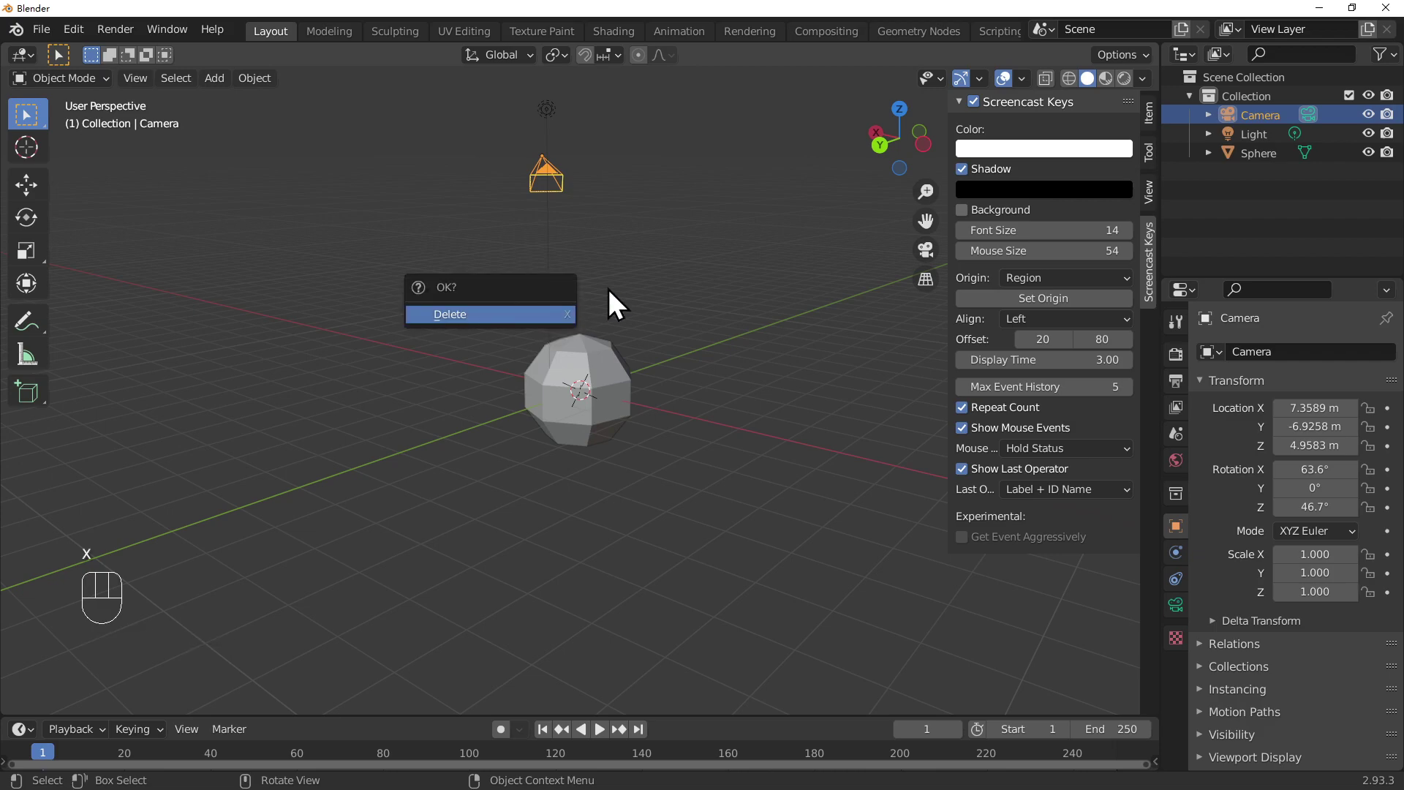
{"action": "left_click", "coordinate": [701, 272]}
{"action": "scroll", "coordinate": [637, 261], "scroll_direction": "up", "scroll_amount": 10}
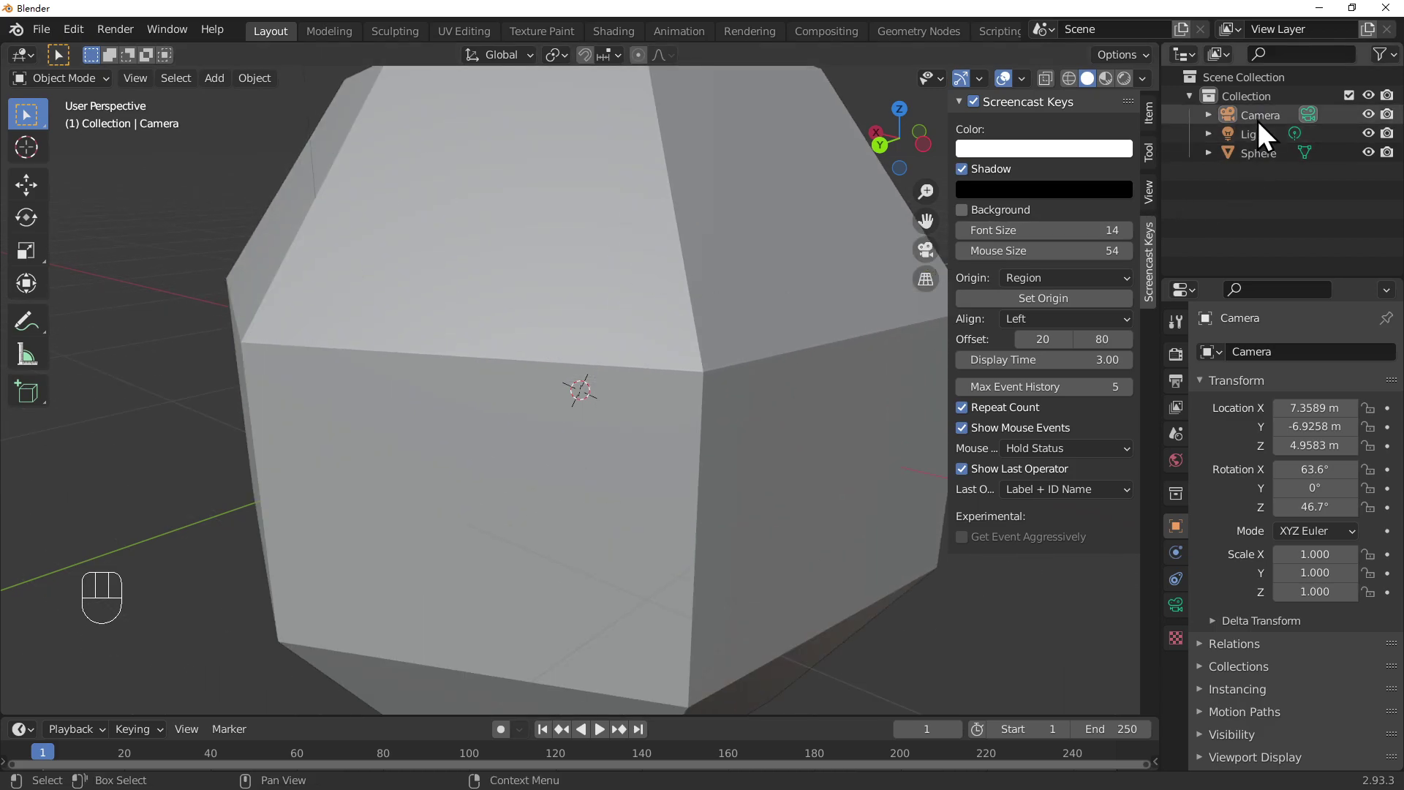
{"action": "left_click", "coordinate": [1259, 119]}
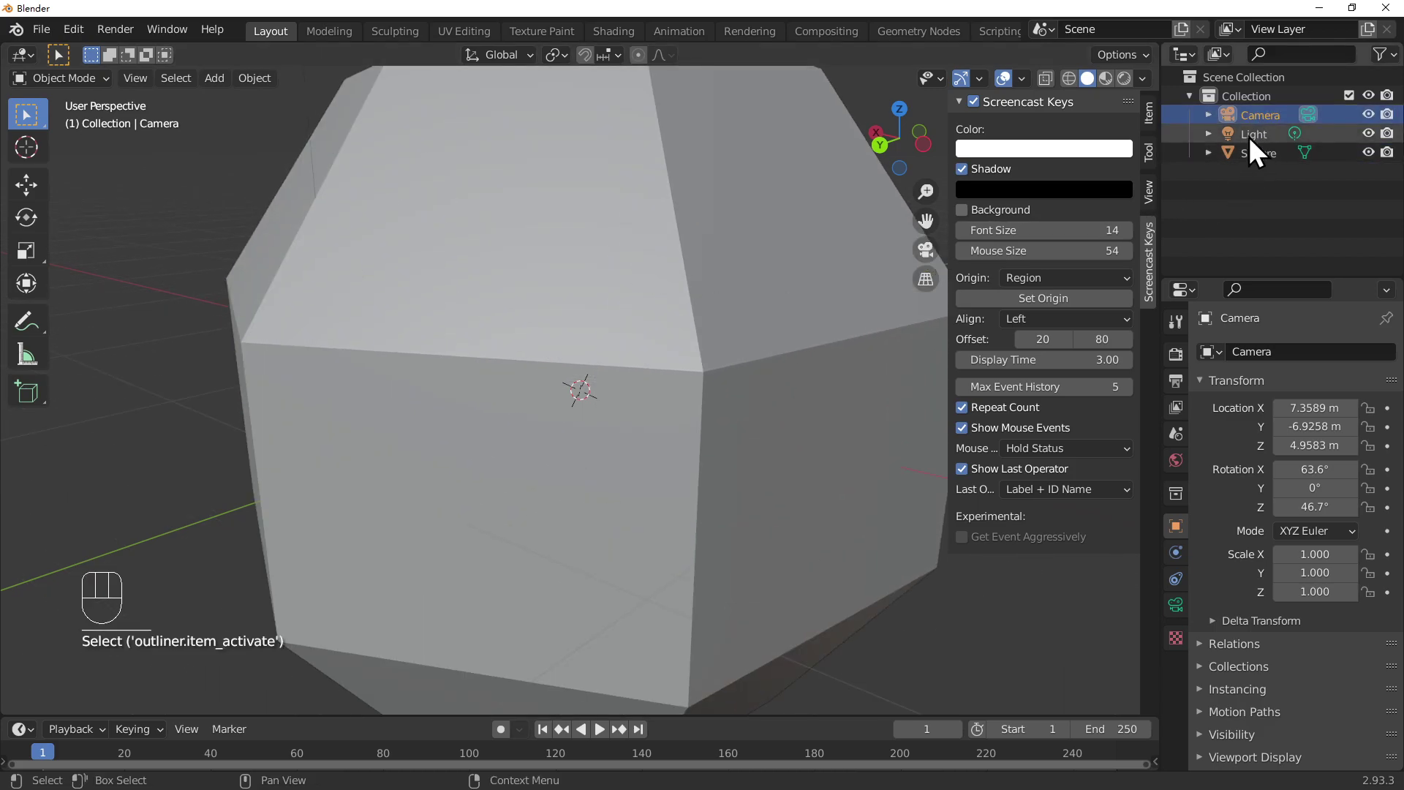
{"action": "right_click", "coordinate": [1262, 119]}
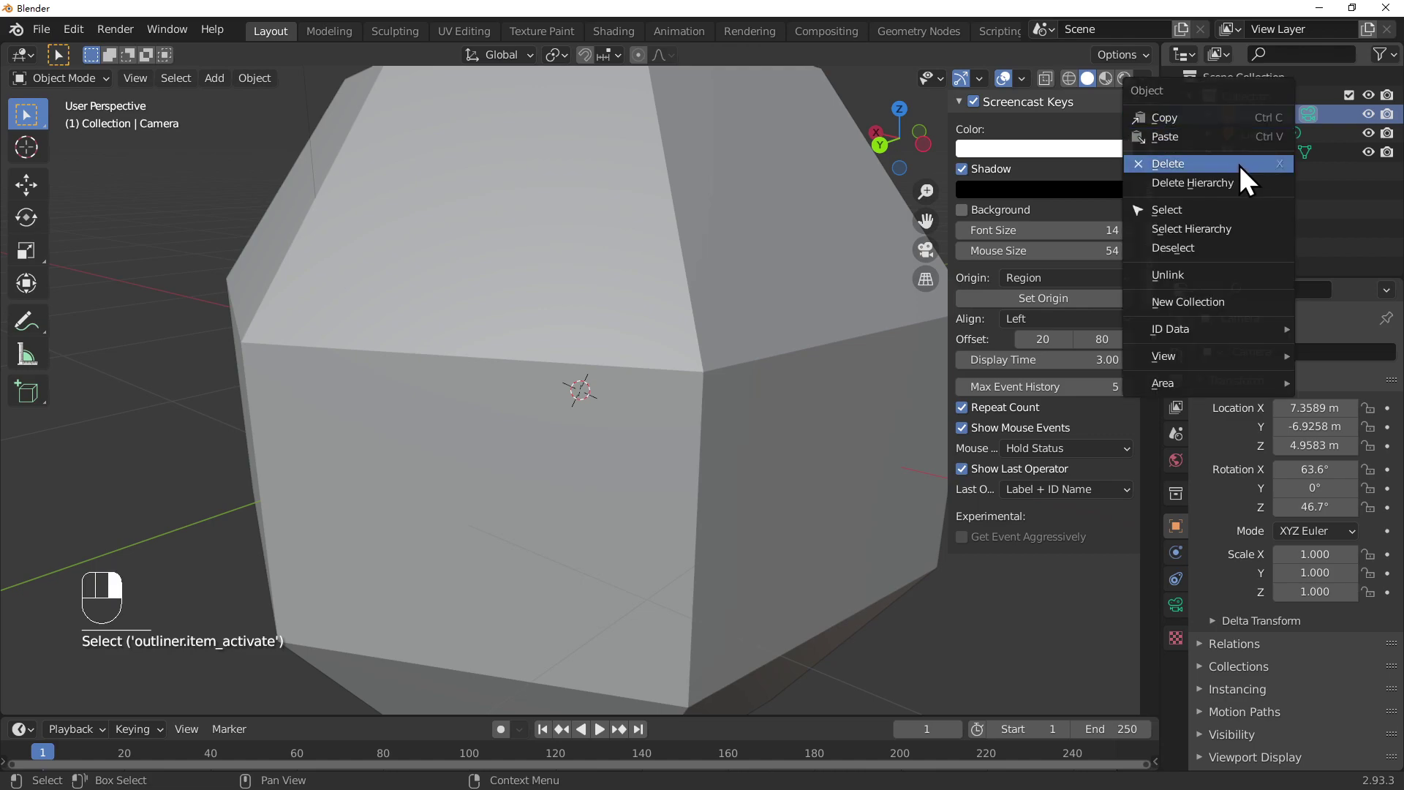
{"action": "left_click", "coordinate": [1332, 188]}
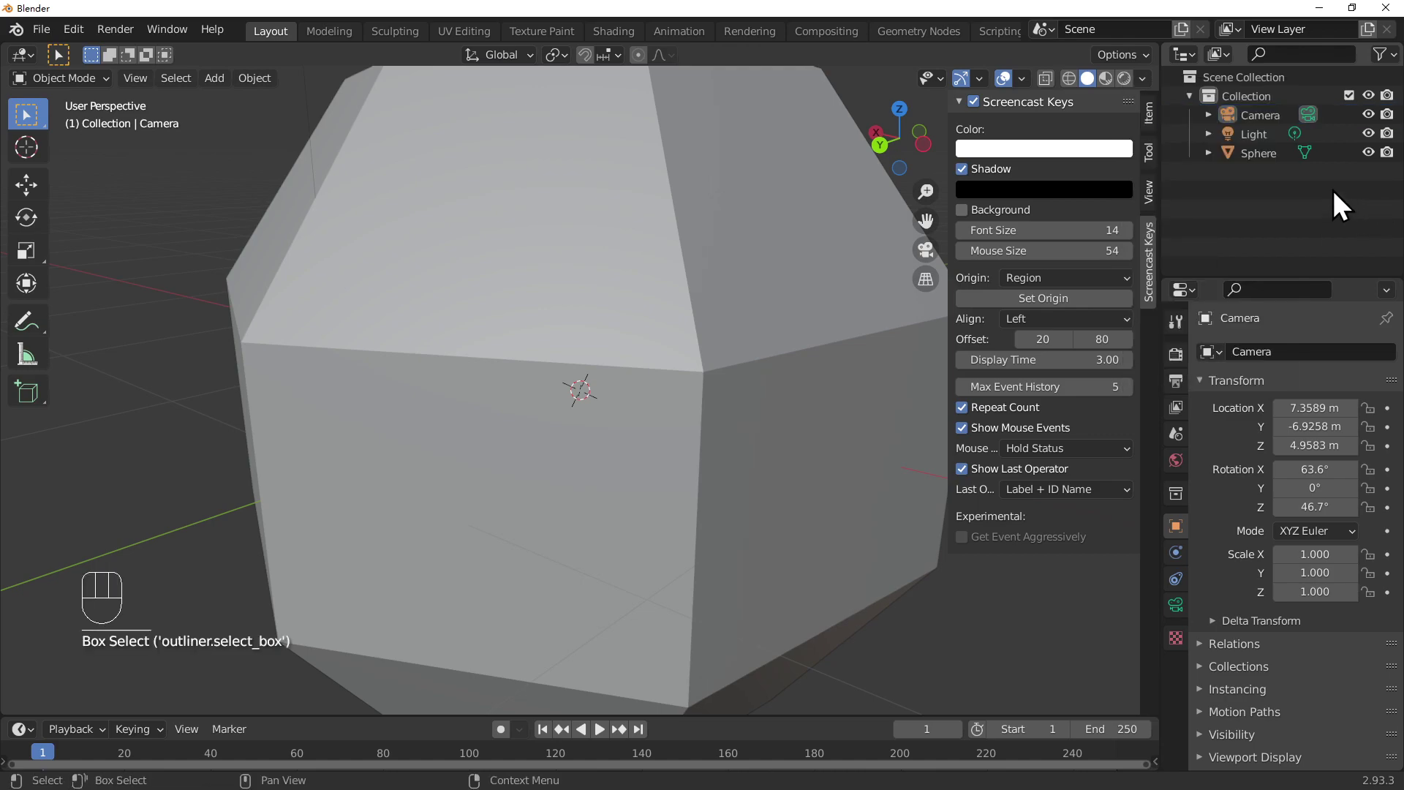
{"action": "double_click", "coordinate": [1262, 117]}
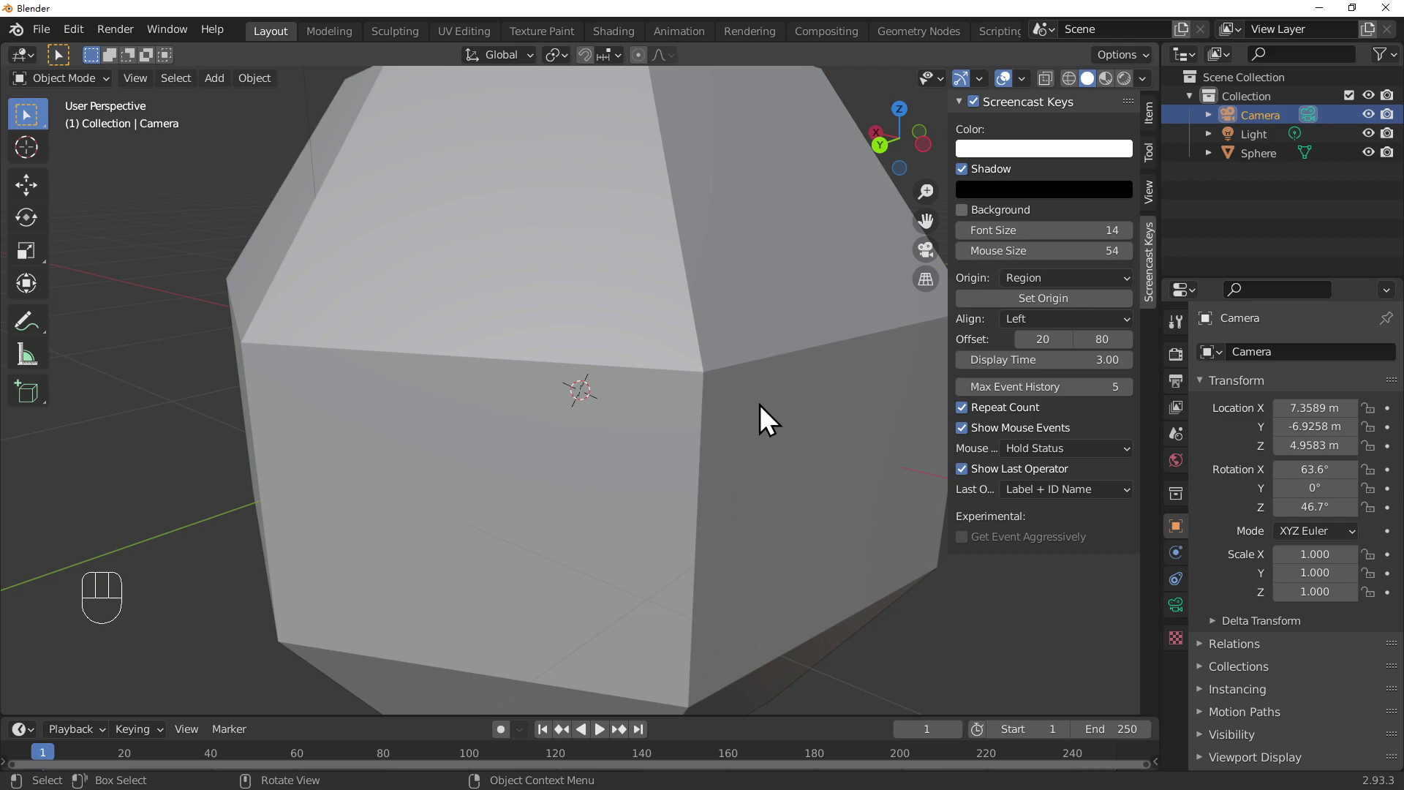
- Delete the Sphere, Light and Camera objects from the scene collection, leaving it empty
{"action": "scroll", "coordinate": [760, 405], "scroll_direction": "down", "scroll_amount": 5}
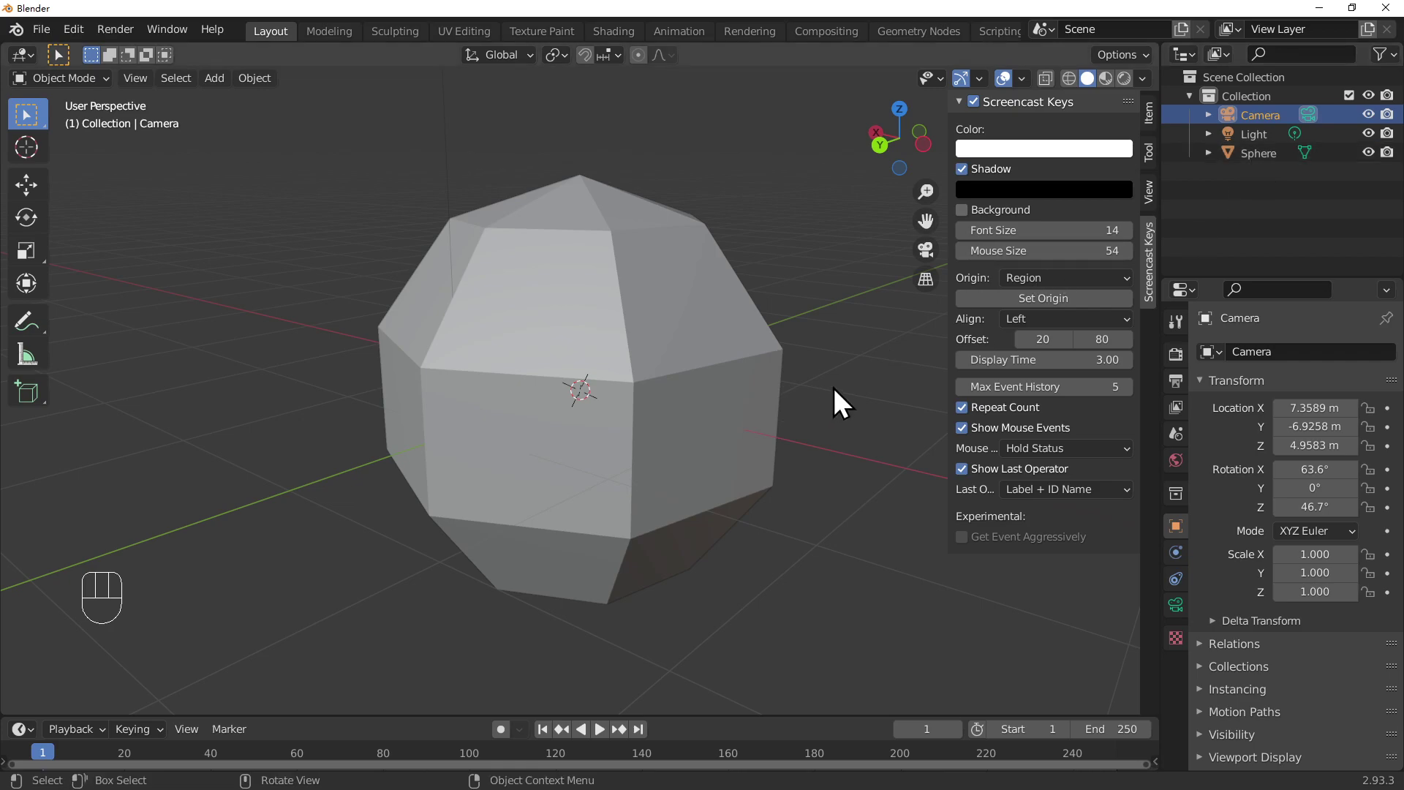
{"action": "left_click", "coordinate": [1260, 154]}
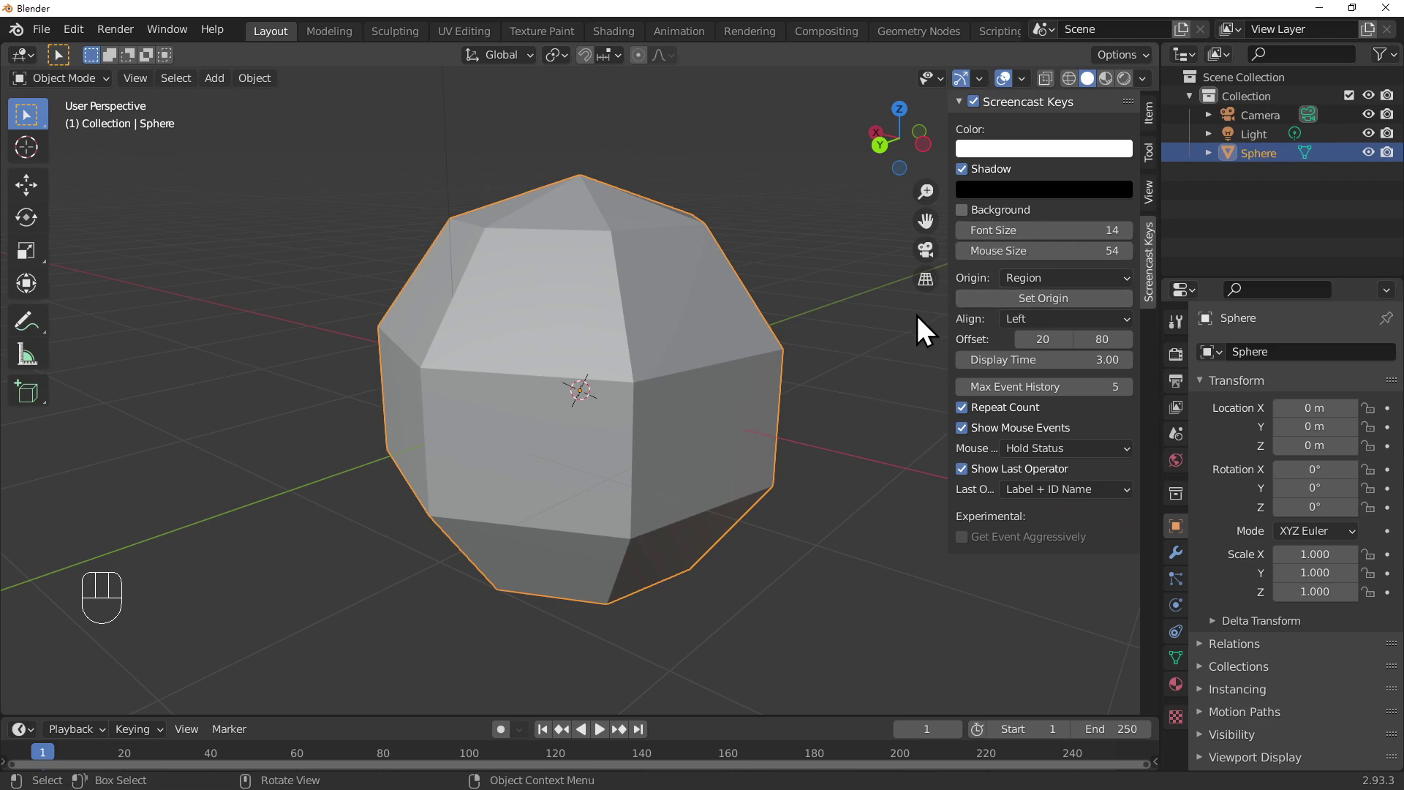
{"action": "key", "text": "x"}
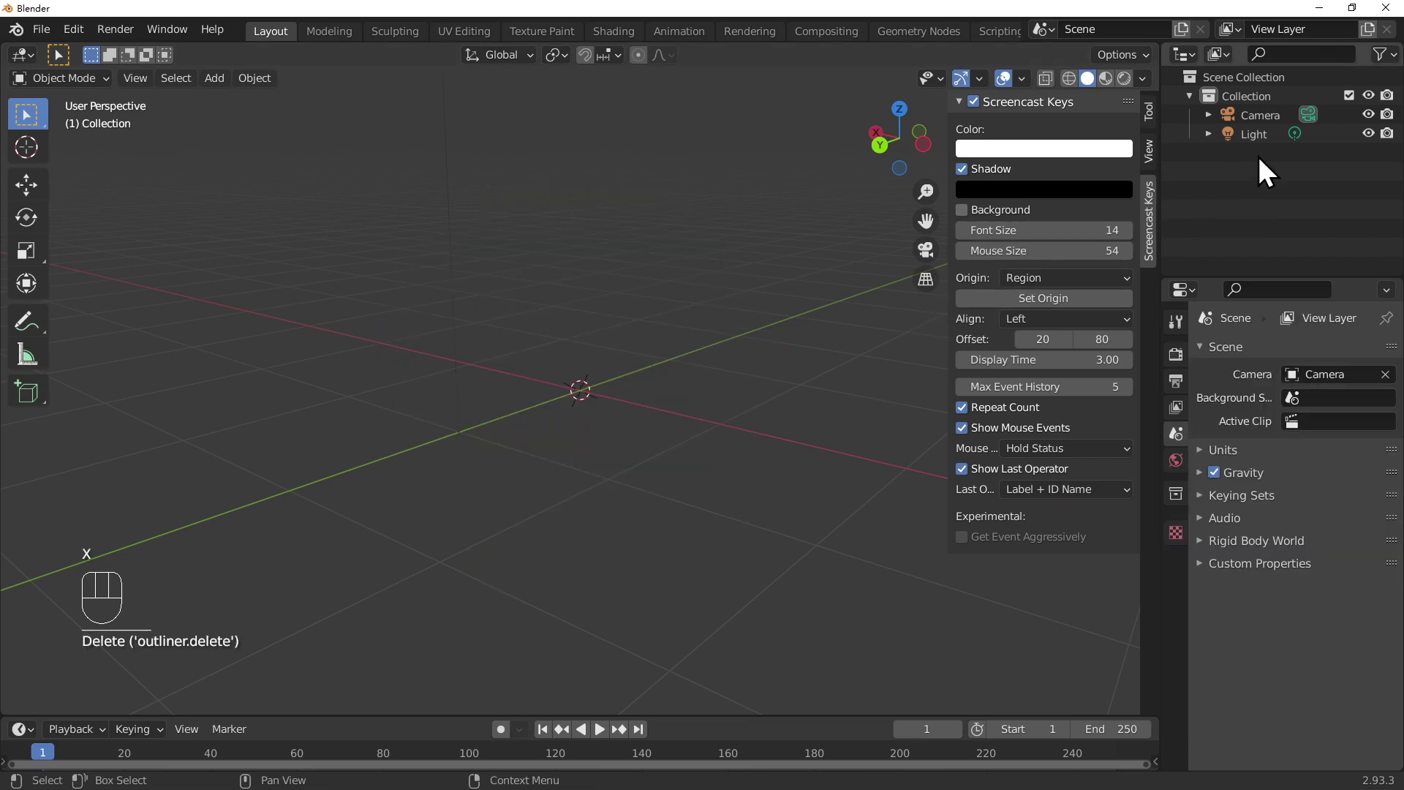
{"action": "left_click", "coordinate": [1253, 135]}
{"action": "key", "text": "x"}
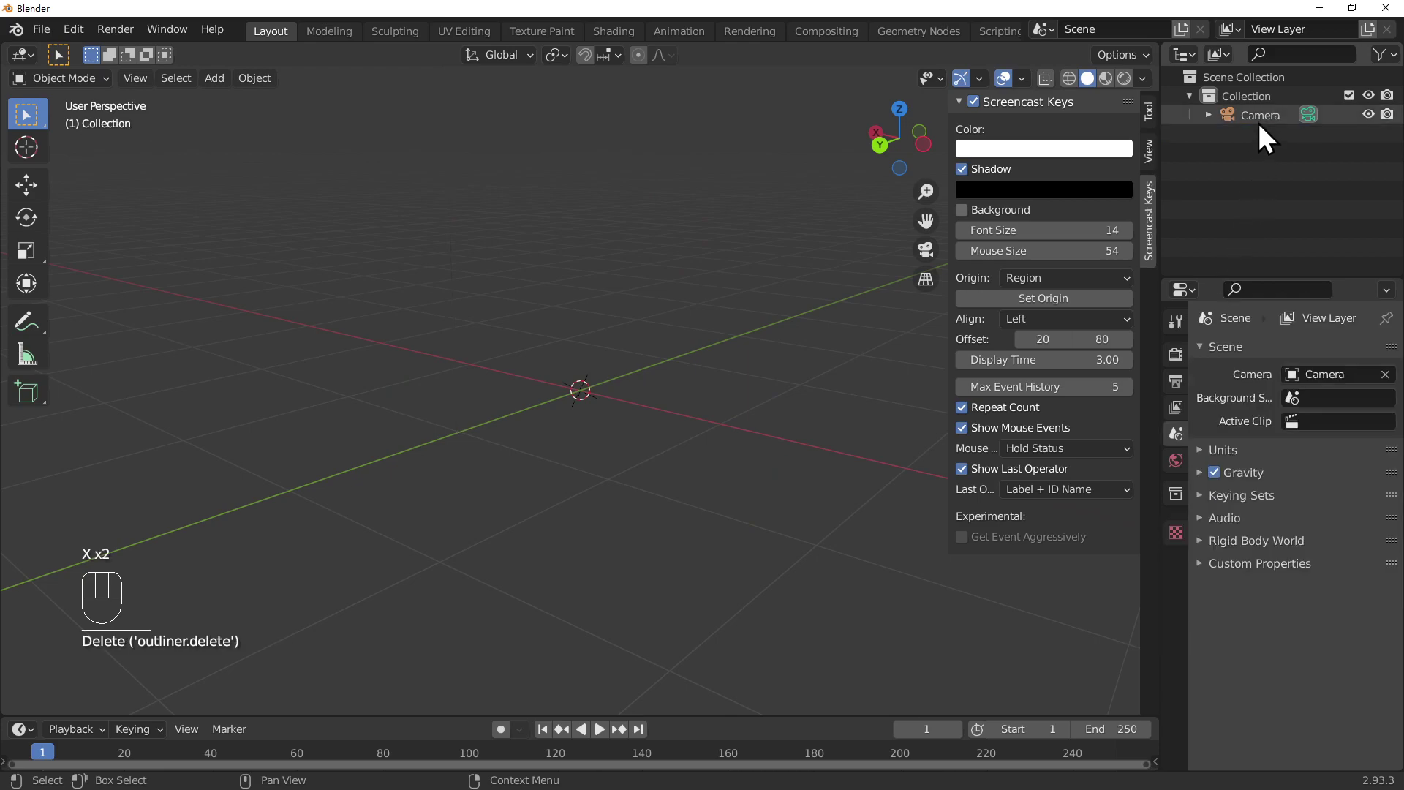
{"action": "double_click", "coordinate": [1257, 117]}
{"action": "key", "text": "Return"}
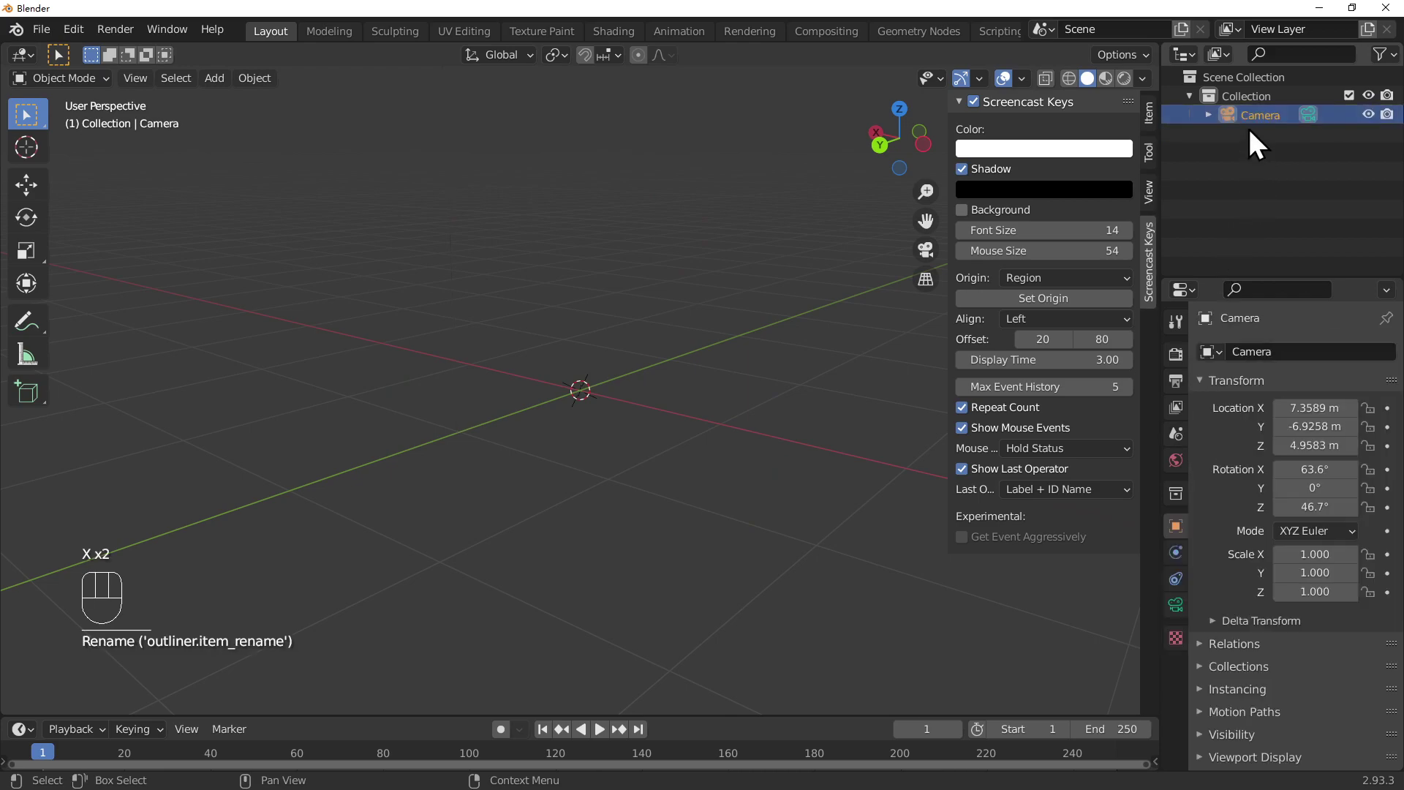
{"action": "key", "text": "x"}
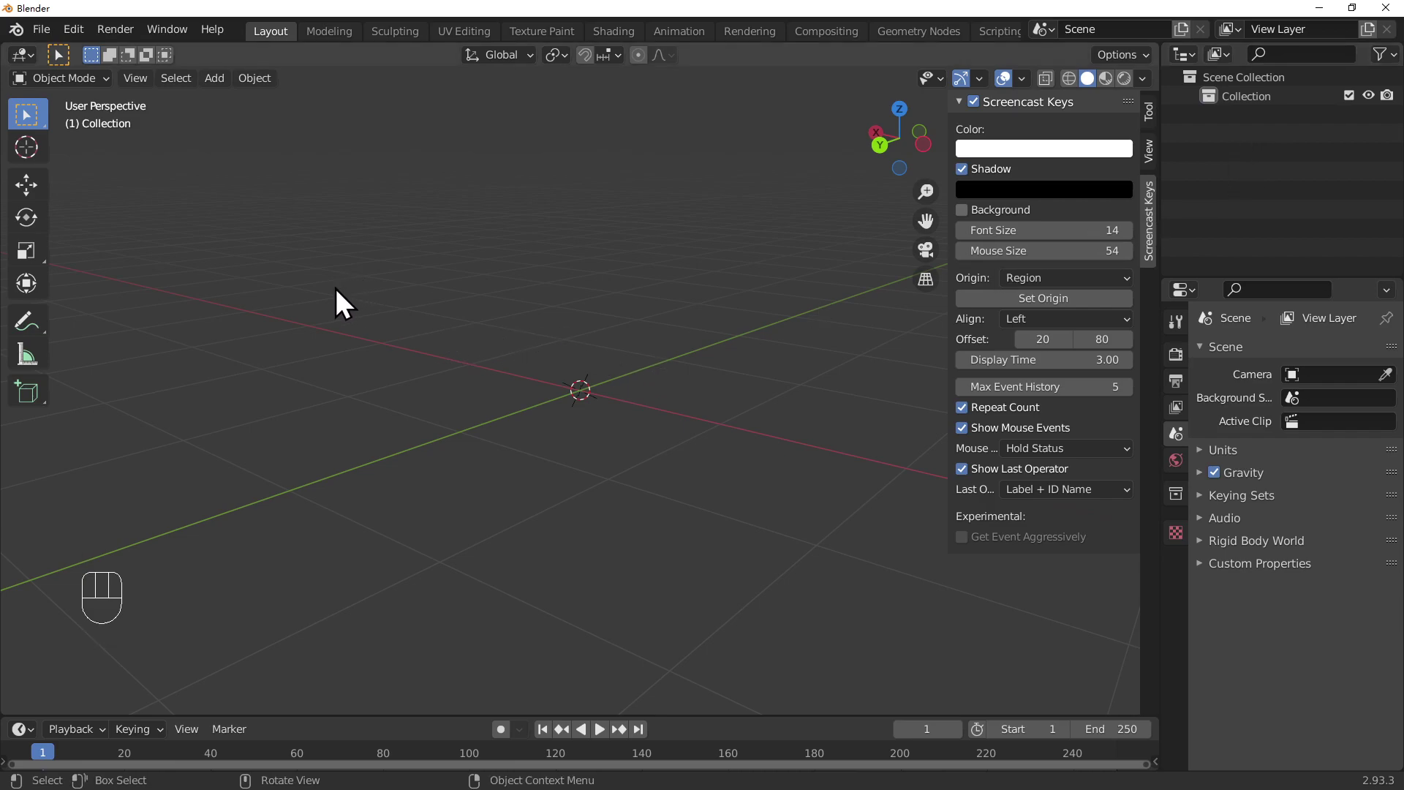
- Try the 3D Cursor tool, examine the cursor's location and rotation settings, and return to the box selection tool
{"action": "left_click", "coordinate": [29, 155]}
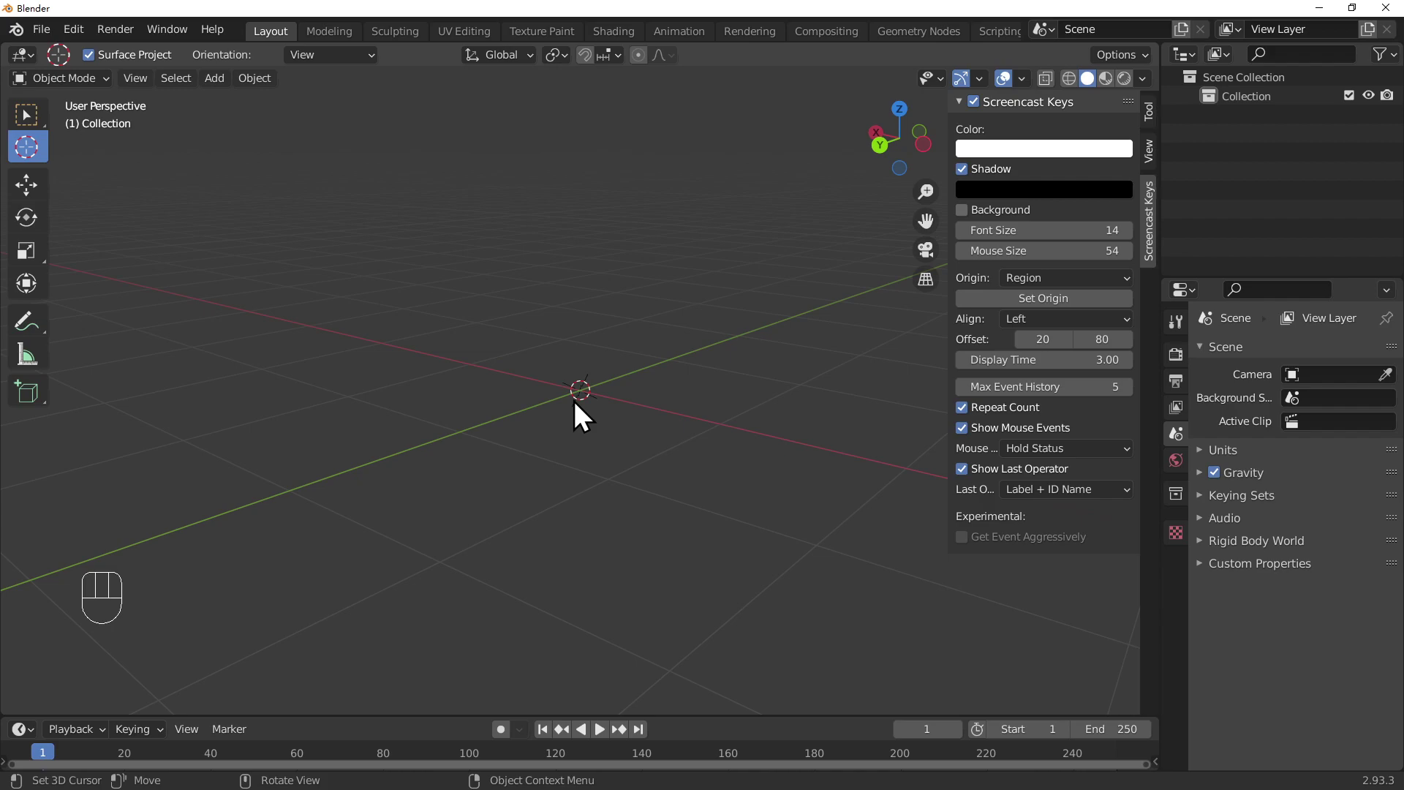
{"action": "left_click", "coordinate": [1148, 114]}
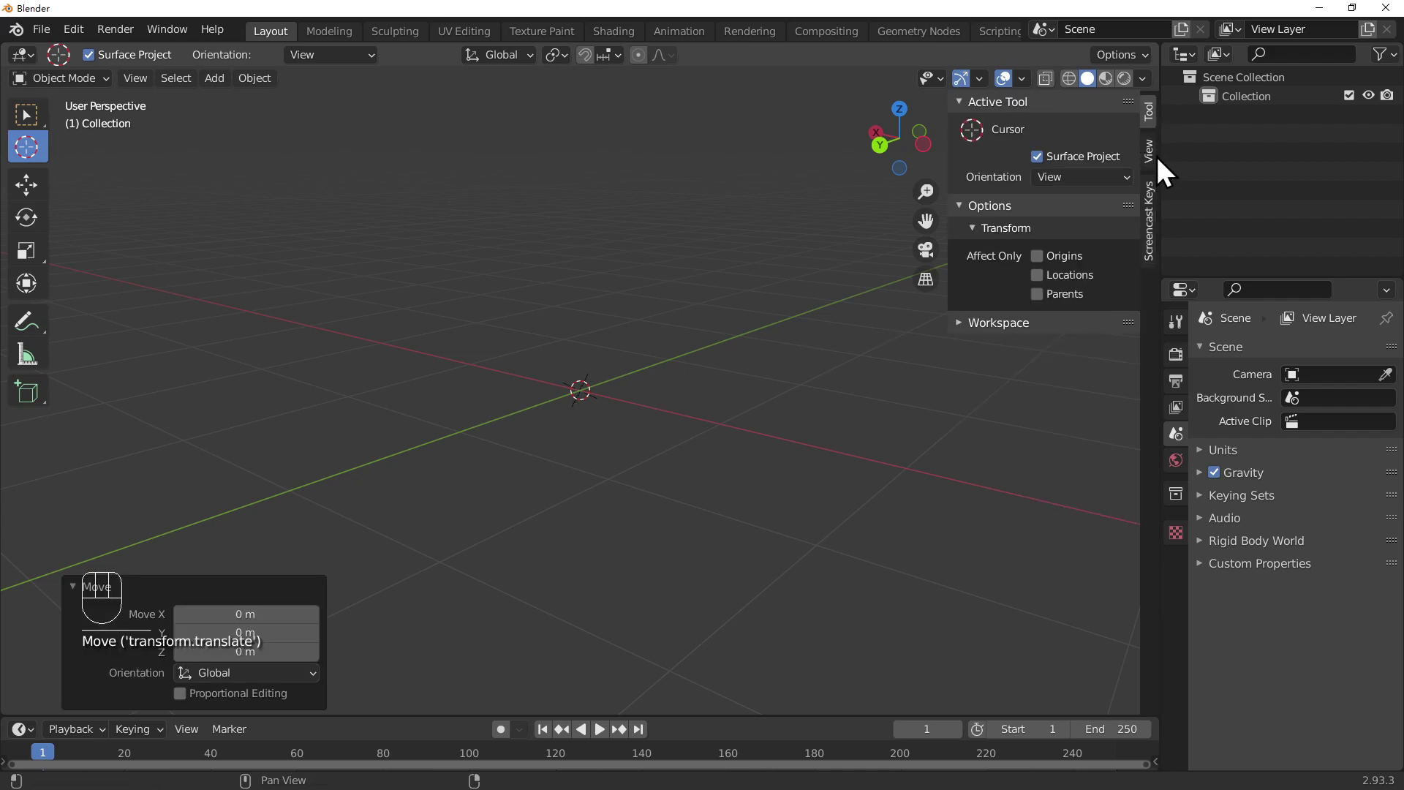
{"action": "left_click", "coordinate": [1148, 152]}
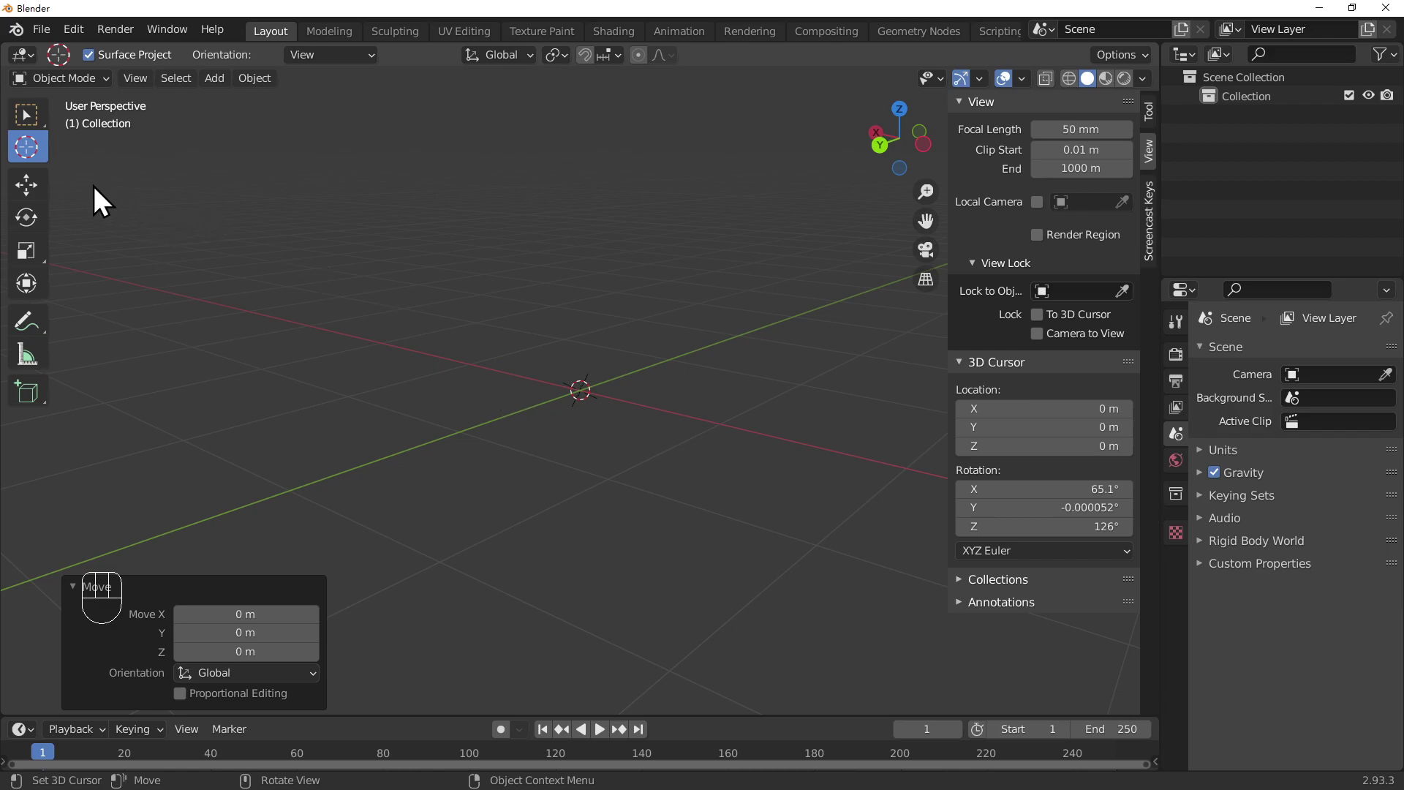
{"action": "left_click", "coordinate": [32, 116]}
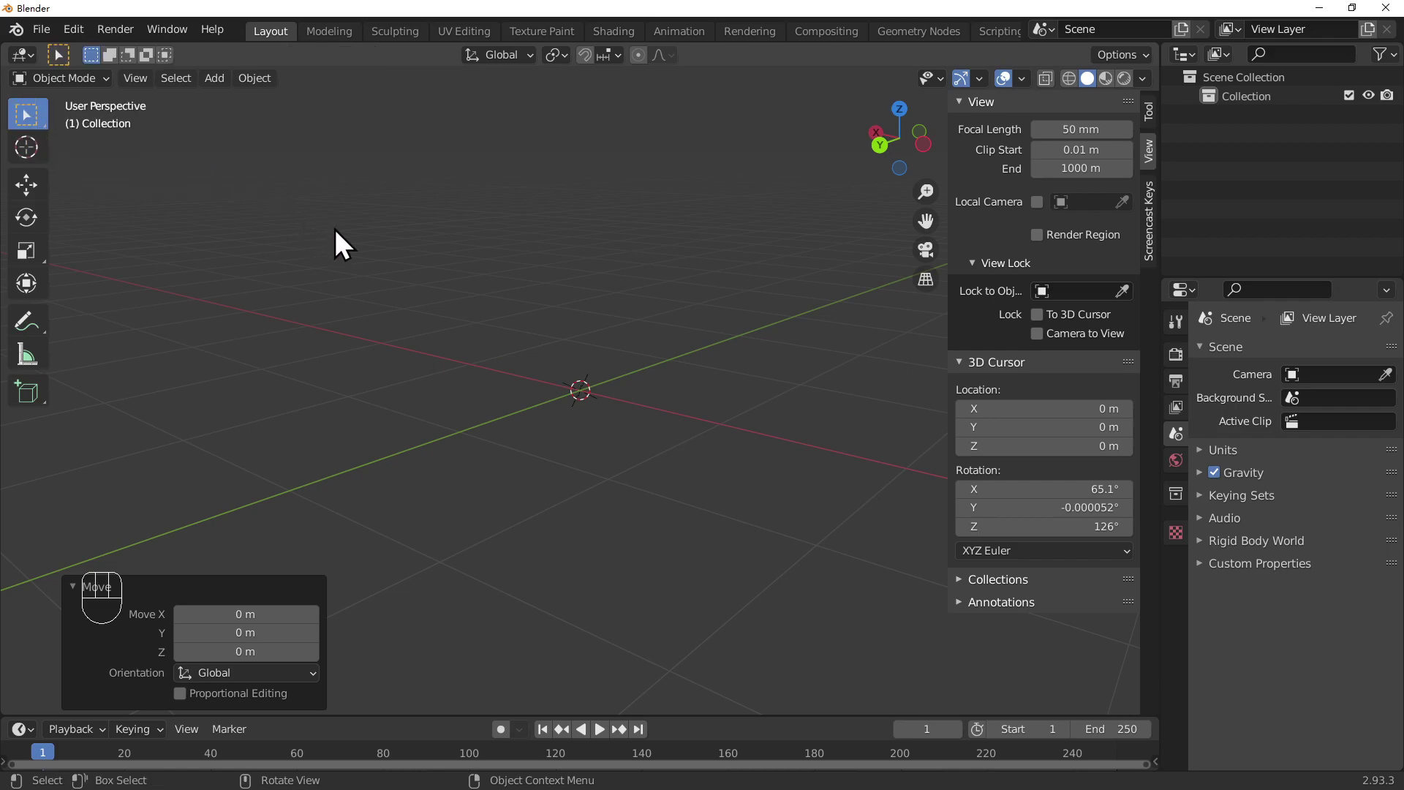
{"action": "key", "text": "shift"}
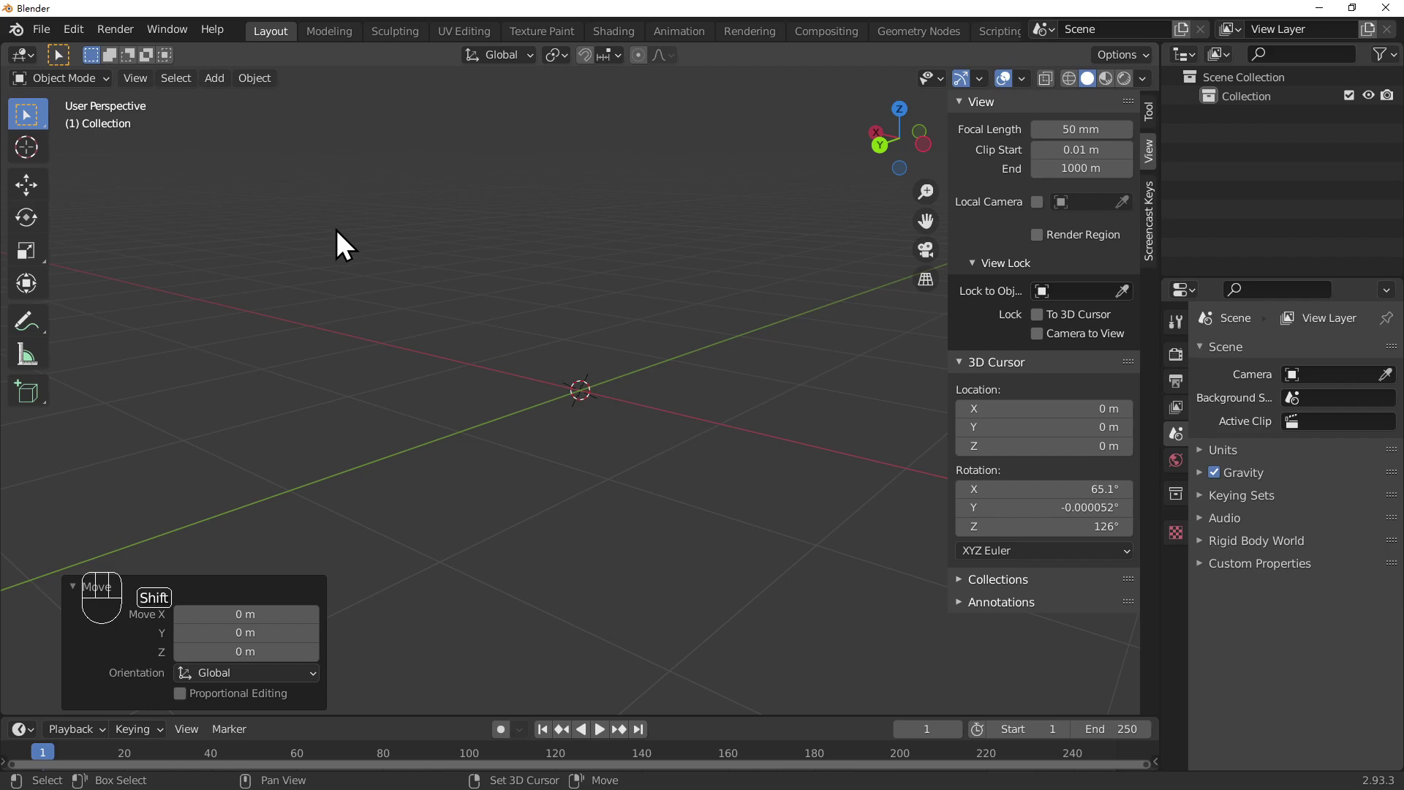
{"action": "key", "text": "shift+a"}
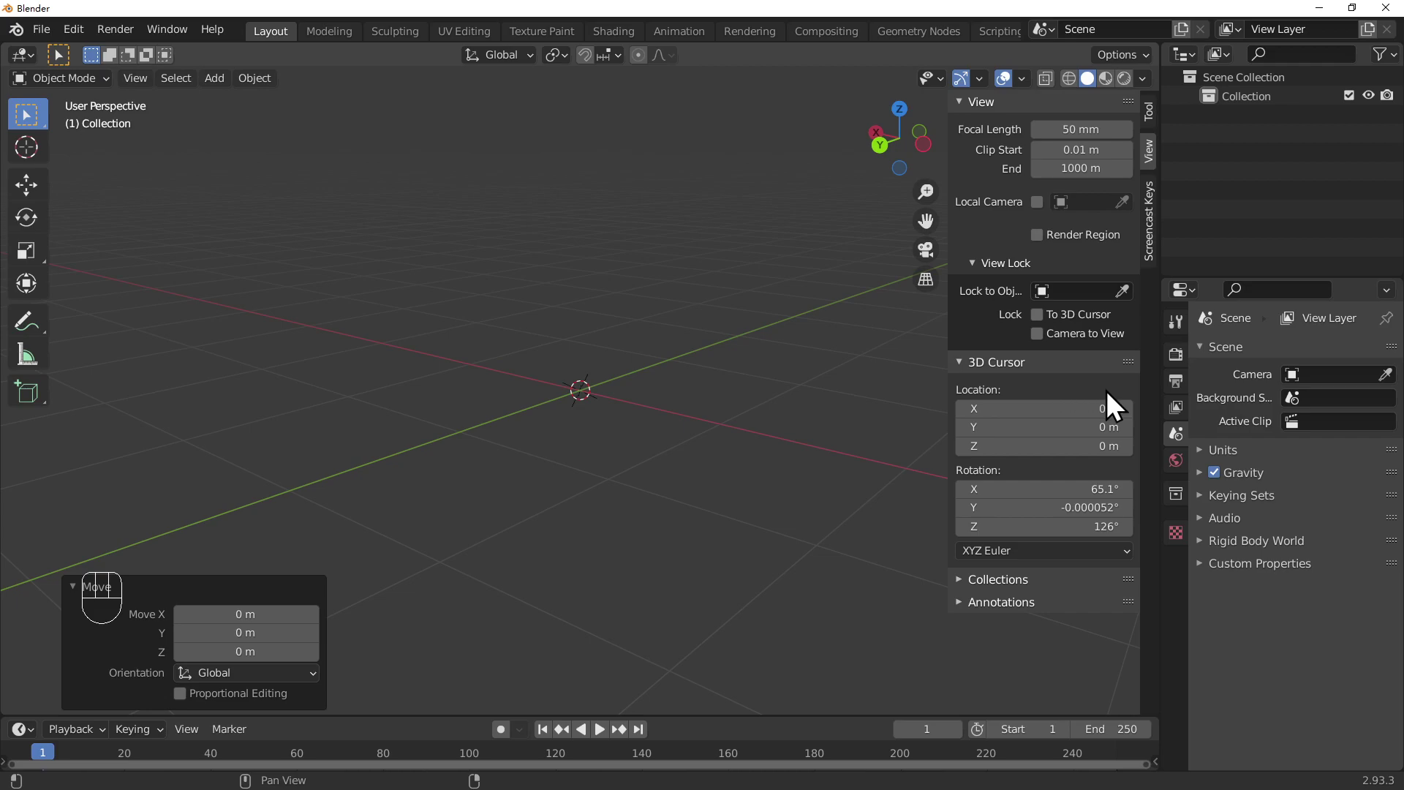
- Raise the Screencast Keys overlay in the viewport by setting its vertical offset to 345
{"action": "left_click", "coordinate": [1150, 232]}
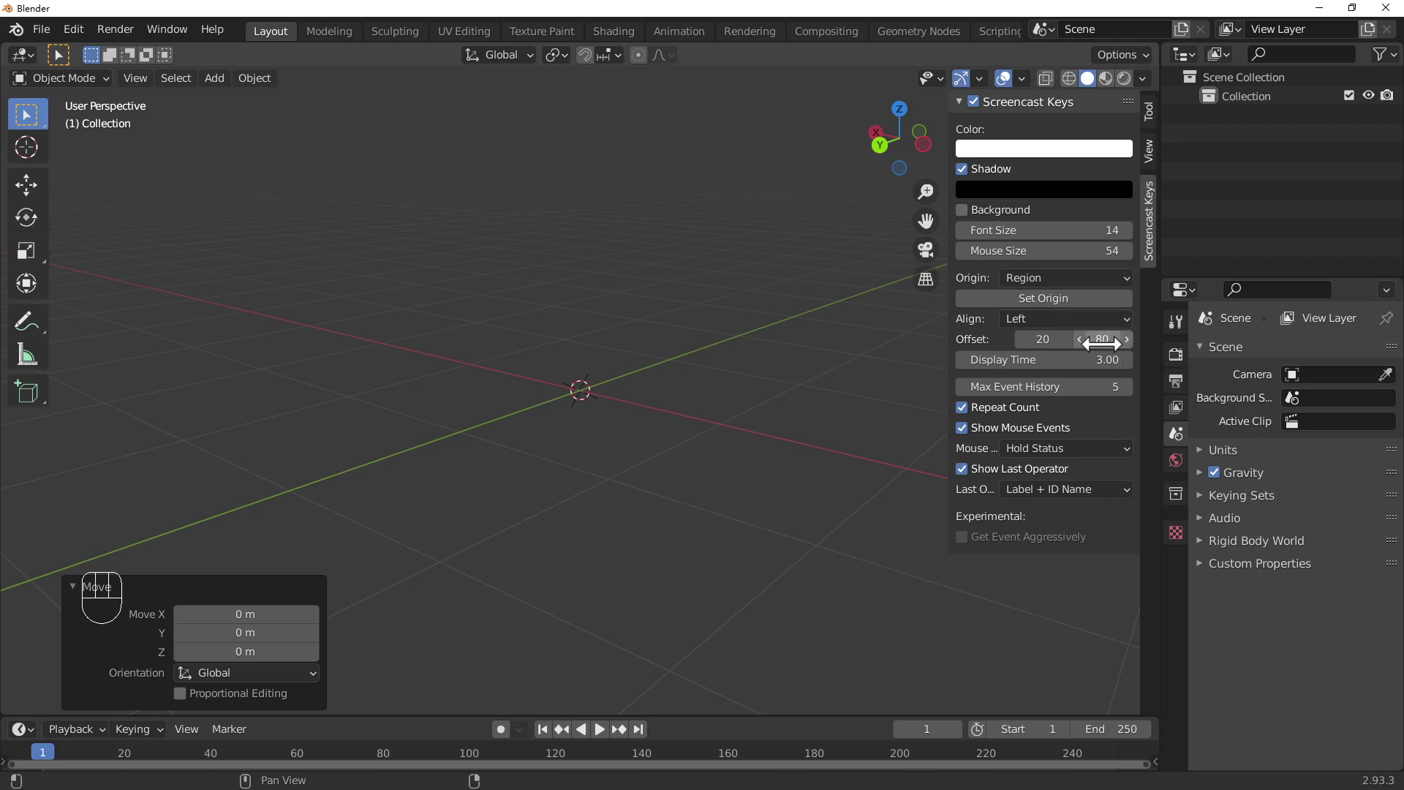
{"action": "left_click", "coordinate": [1102, 340]}
{"action": "left_click_drag", "start_coordinate": [1102, 339], "coordinate": [1225, 339]}
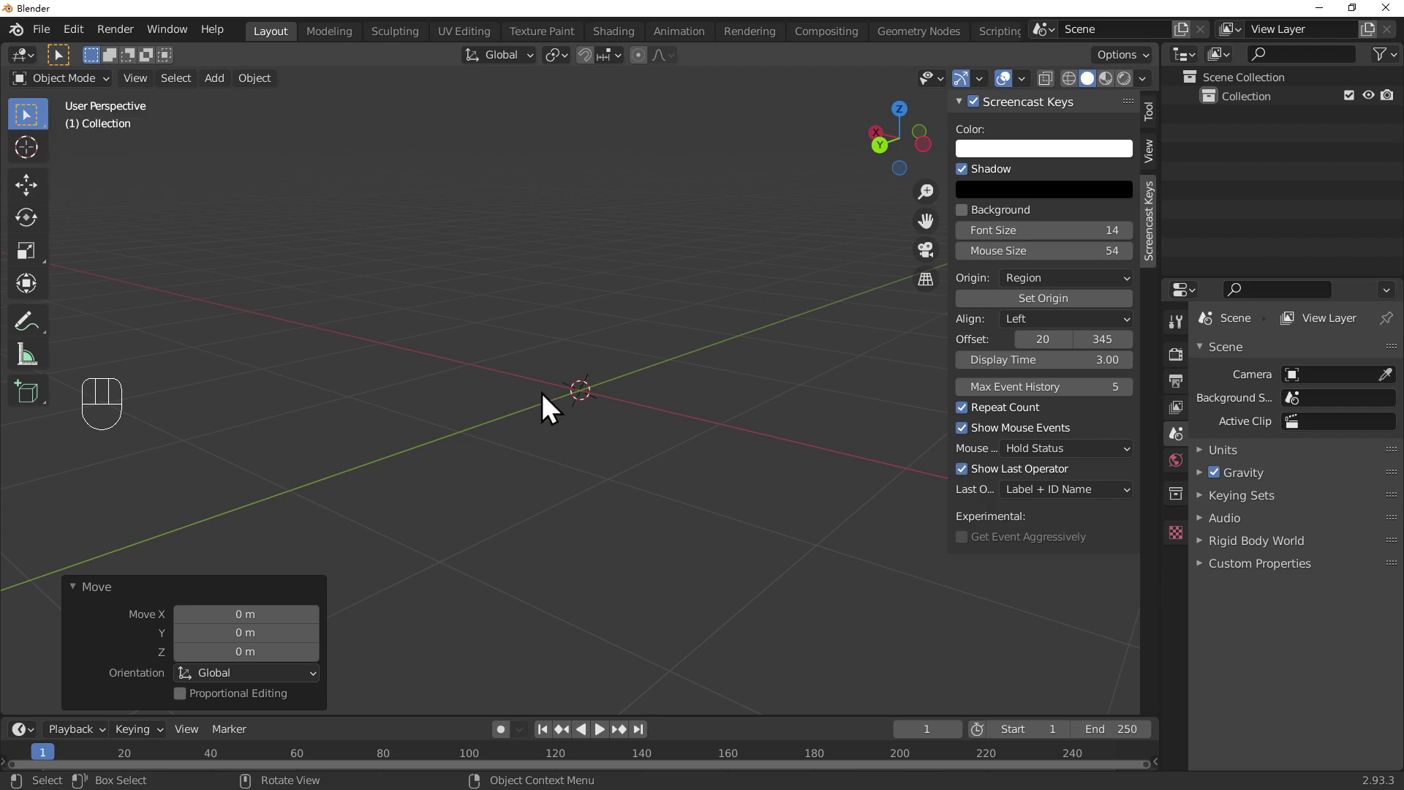
- Add a mesh circle with a 1 m radius at the world origin
{"action": "key", "text": "shift+a"}
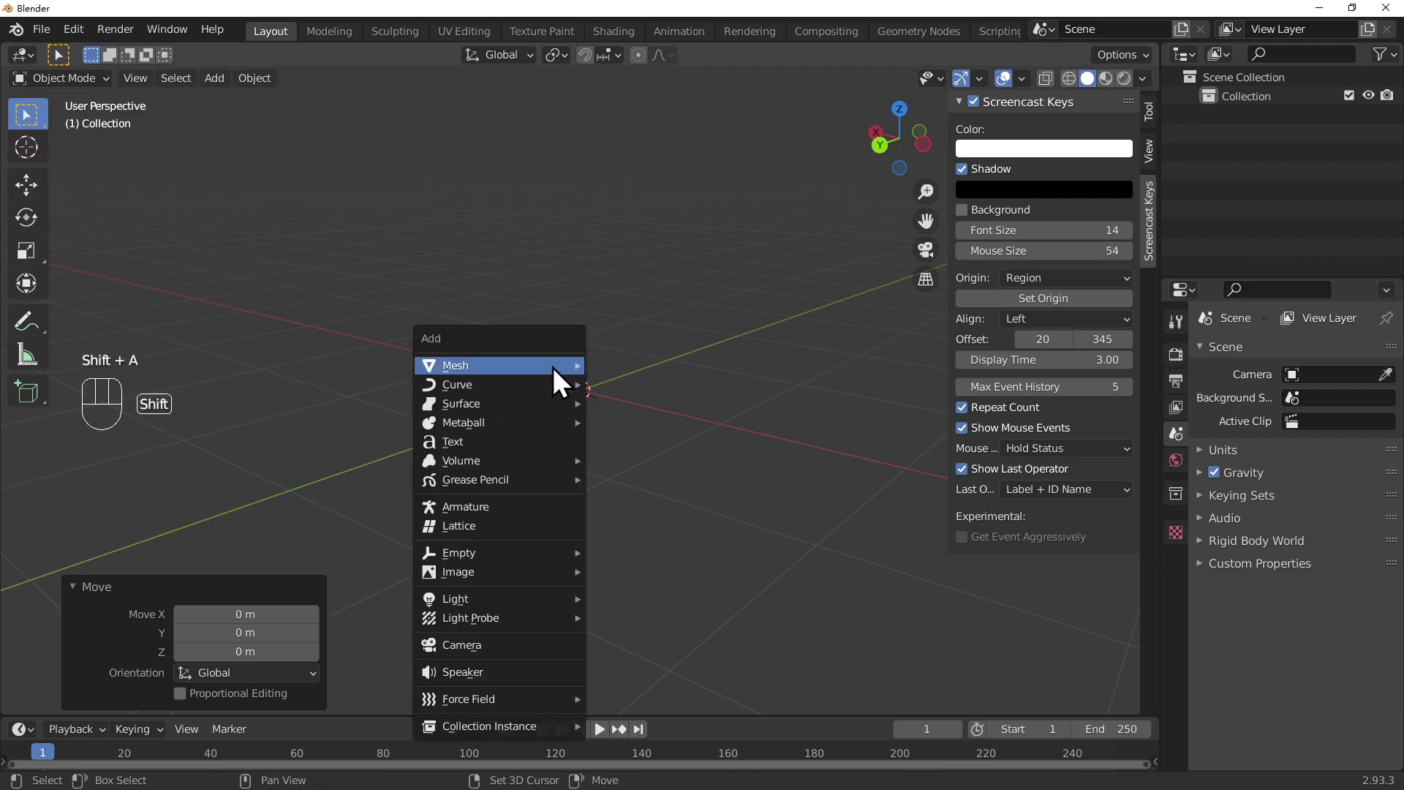
{"action": "mouse_move", "coordinate": [553, 367]}
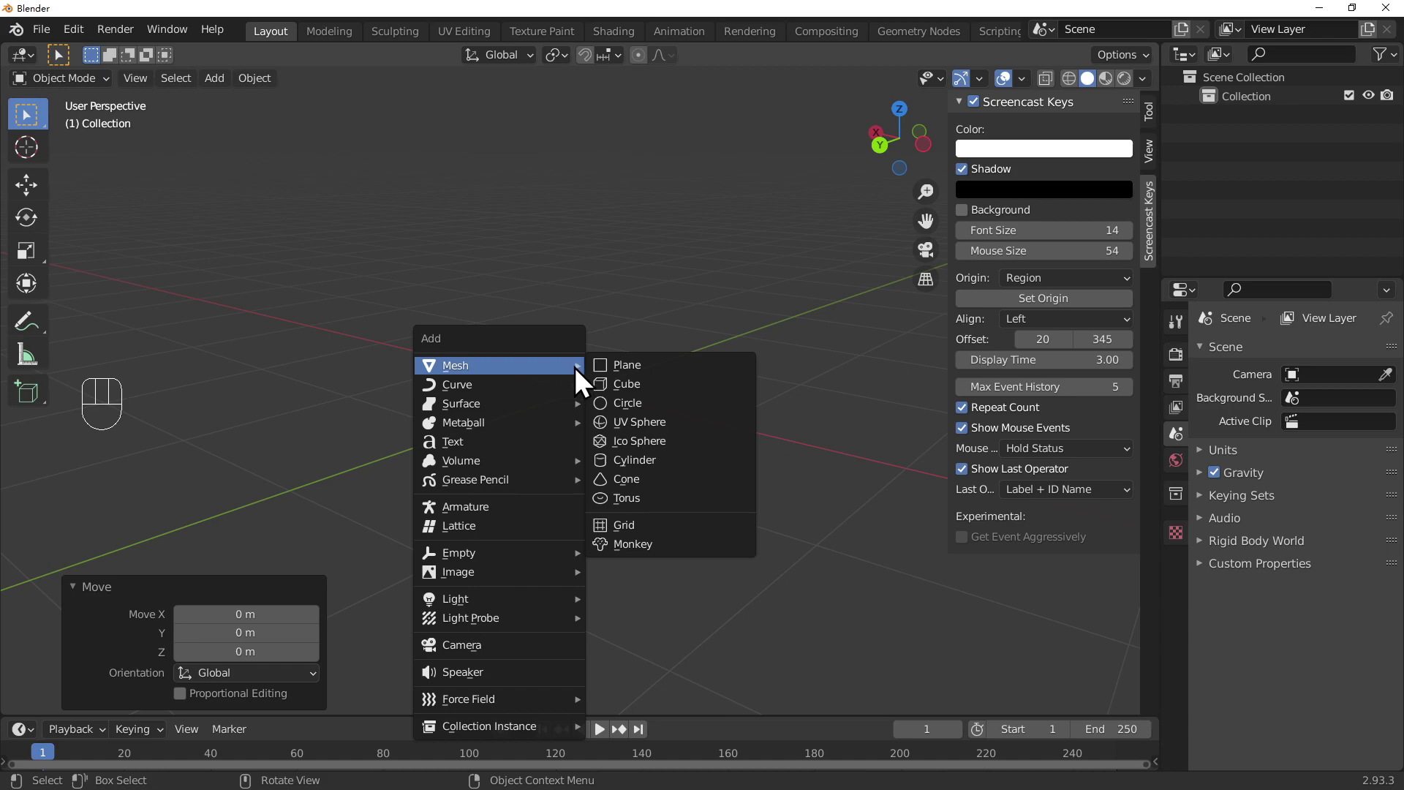
{"action": "left_click", "coordinate": [653, 403]}
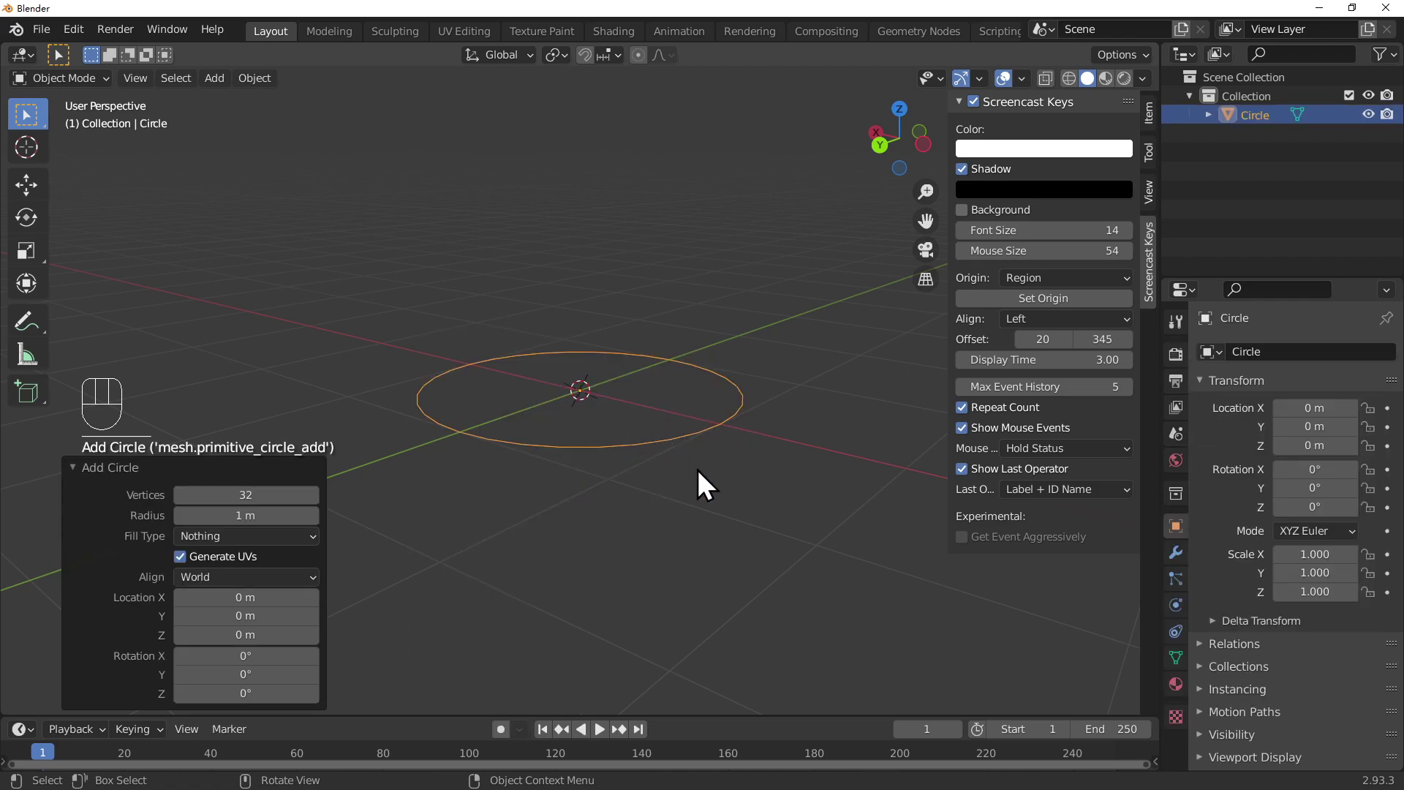
- Add a mesh cube at the world origin and set its size to 1.26 m
{"action": "mouse_move", "coordinate": [698, 471]}
{"action": "middle_mouse_down"}
{"action": "mouse_move", "coordinate": [711, 469]}
{"action": "mouse_move", "coordinate": [693, 454]}
{"action": "mouse_move", "coordinate": [701, 412]}
{"action": "mouse_move", "coordinate": [693, 497]}
{"action": "mouse_move", "coordinate": [681, 492]}
{"action": "middle_mouse_up"}
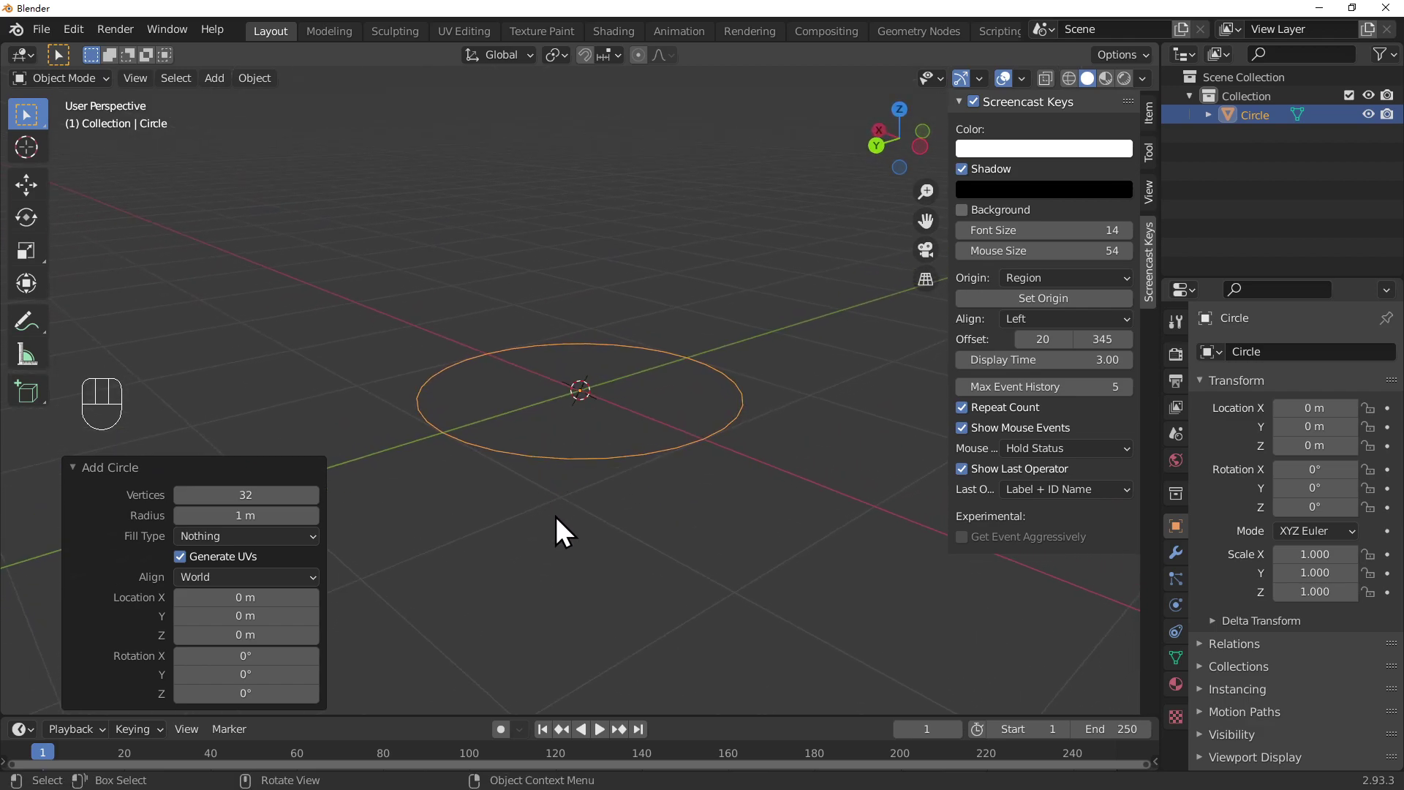
{"action": "key", "text": "shift+a"}
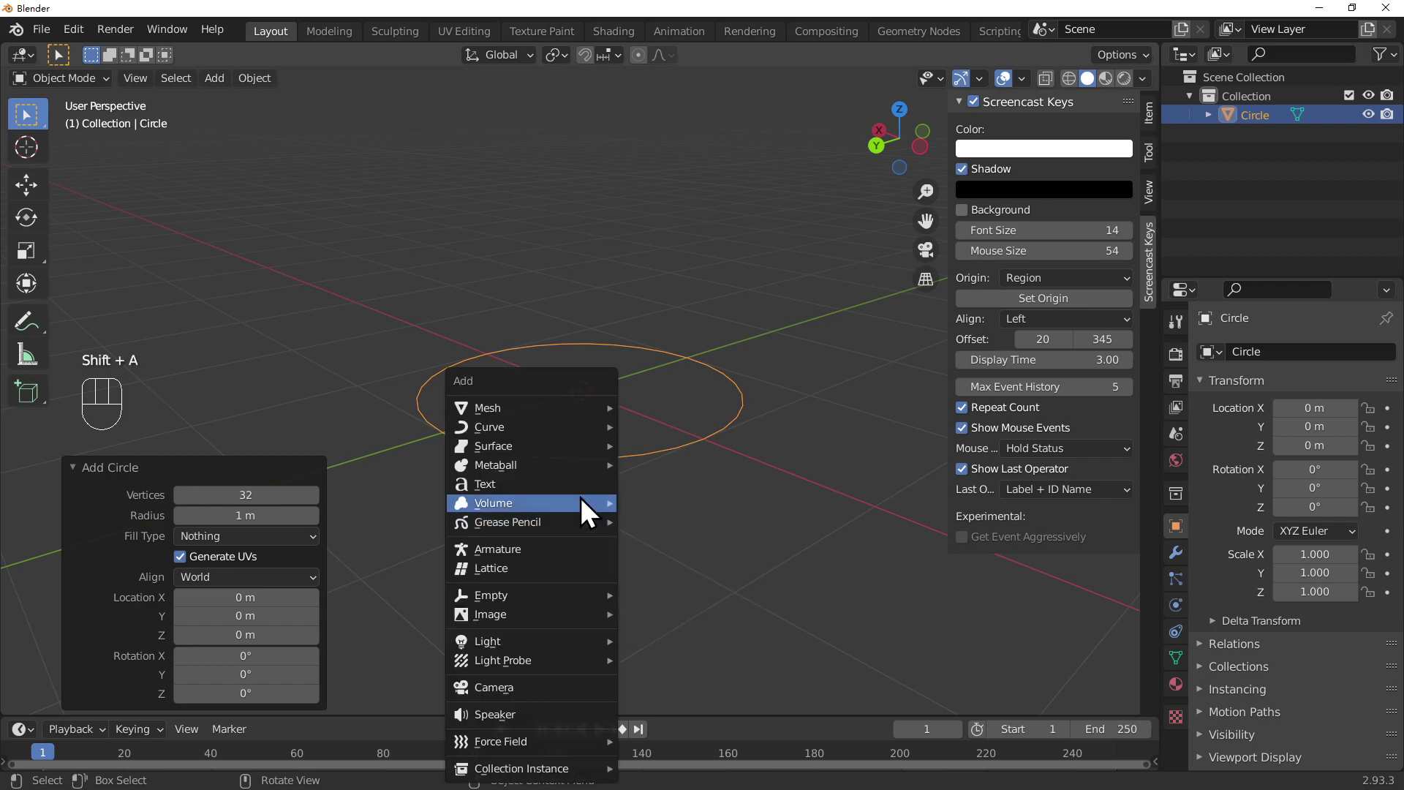
{"action": "mouse_move", "coordinate": [564, 409]}
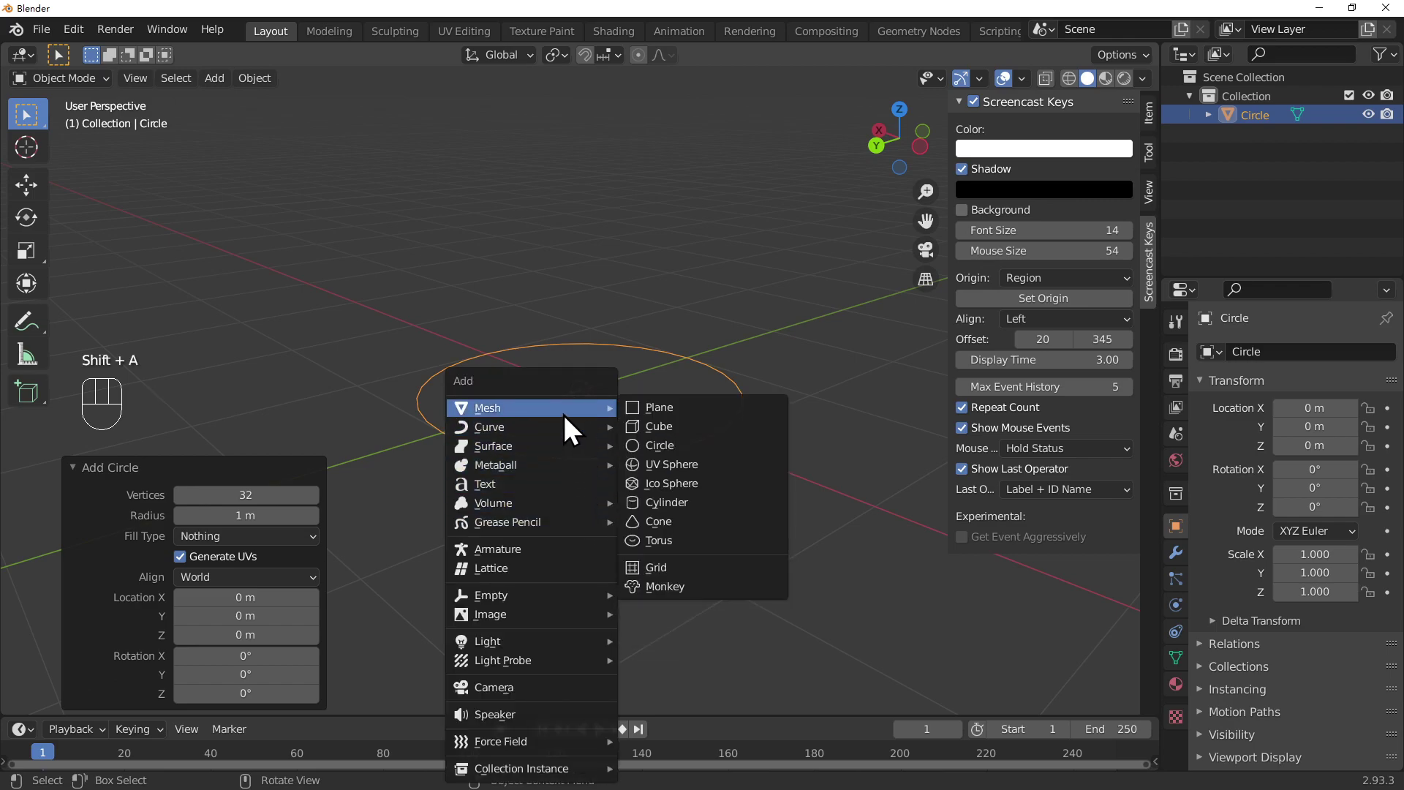
{"action": "left_click", "coordinate": [694, 433]}
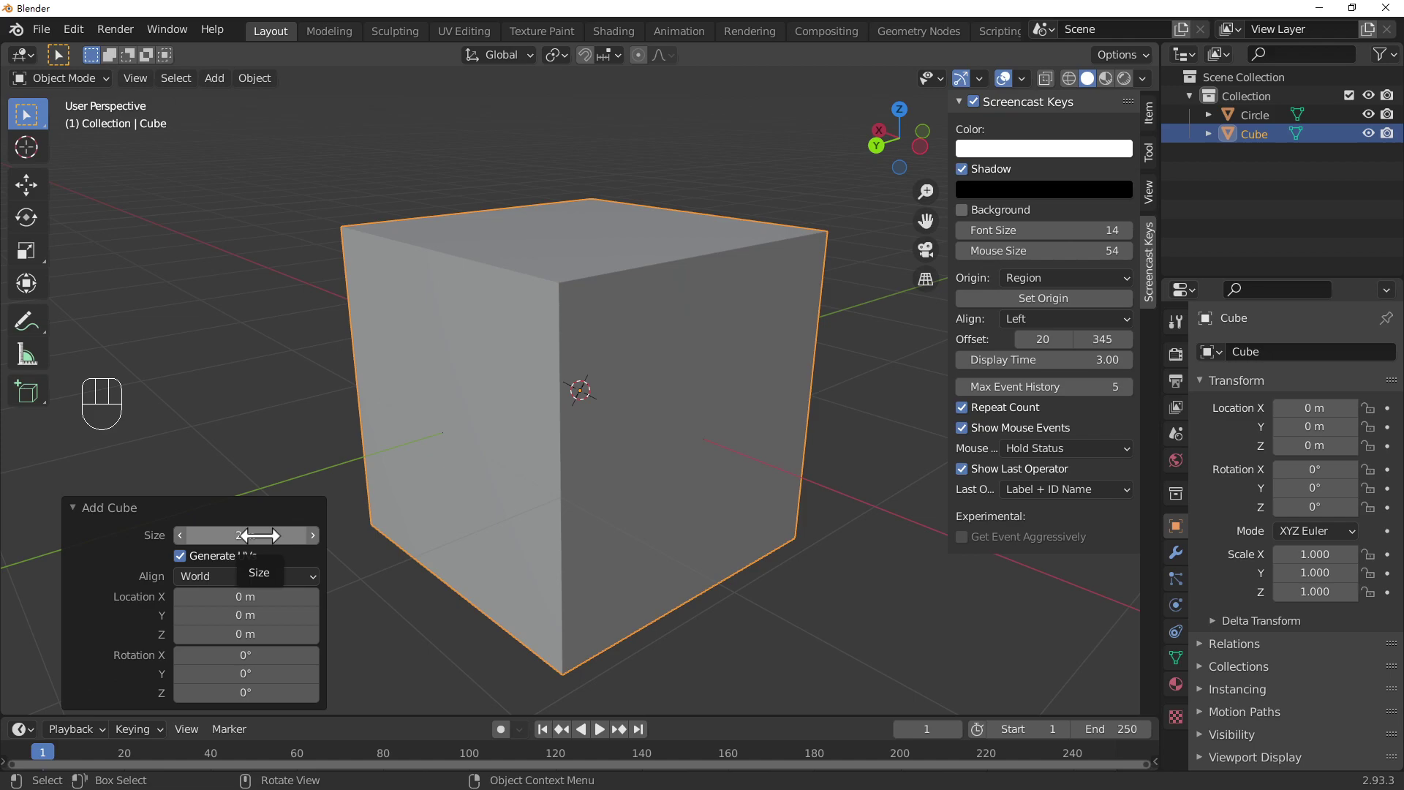
{"action": "mouse_move", "coordinate": [260, 535]}
{"action": "left_mouse_down", "text": "shift"}
{"action": "mouse_move", "coordinate": [33, 548]}
{"action": "mouse_move", "coordinate": [1324, 553]}
{"action": "mouse_move", "coordinate": [627, 552]}
{"action": "mouse_move", "coordinate": [464, 567]}
{"action": "mouse_move", "coordinate": [146, 515]}
{"action": "mouse_move", "coordinate": [11, 513]}
{"action": "mouse_move", "coordinate": [246, 534]}
{"action": "left_mouse_up", "text": "shift"}
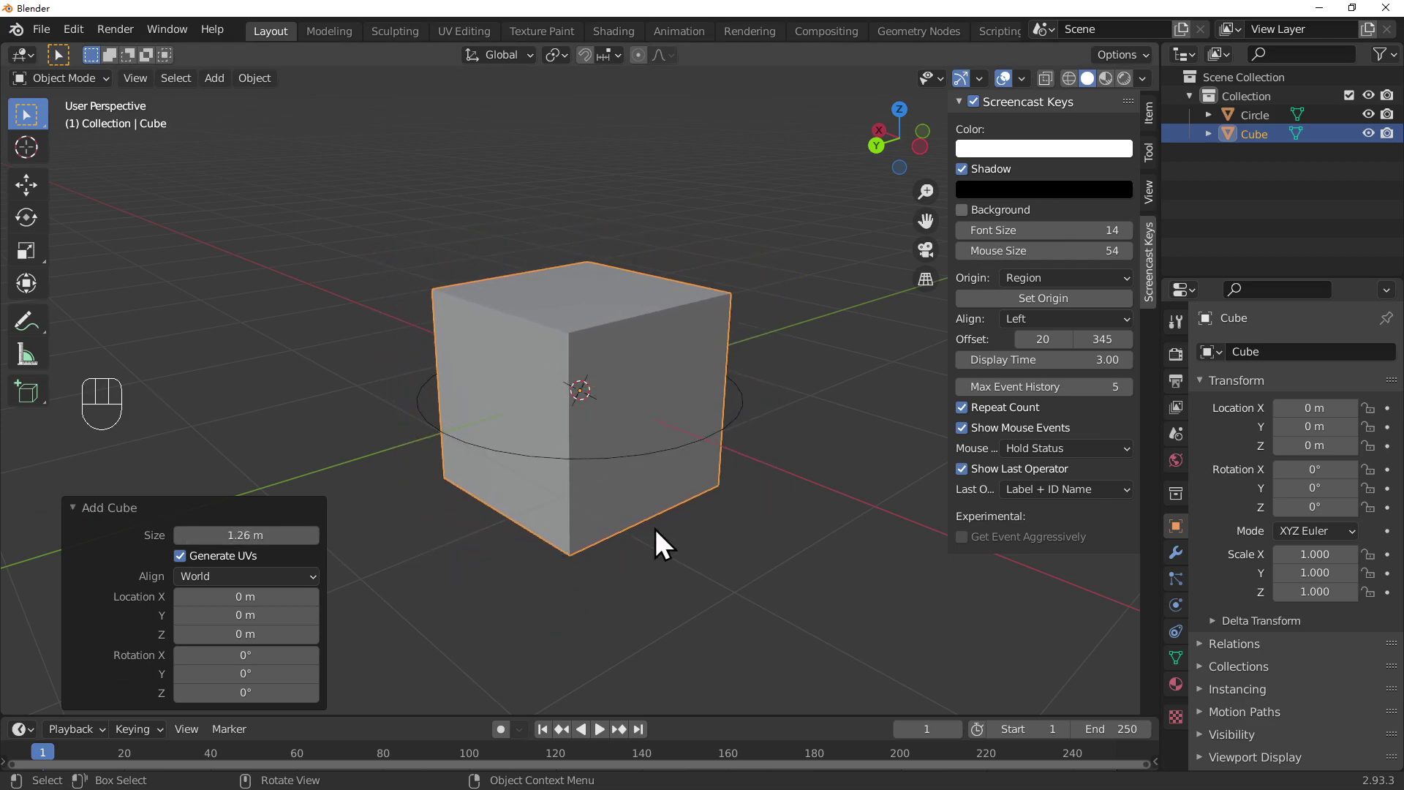
- Inspect how the cube and circle overlap, and make the circle the selected object
{"action": "right_click", "coordinate": [775, 551]}
{"action": "middle_click_drag", "start_coordinate": [778, 525], "coordinate": [731, 556]}
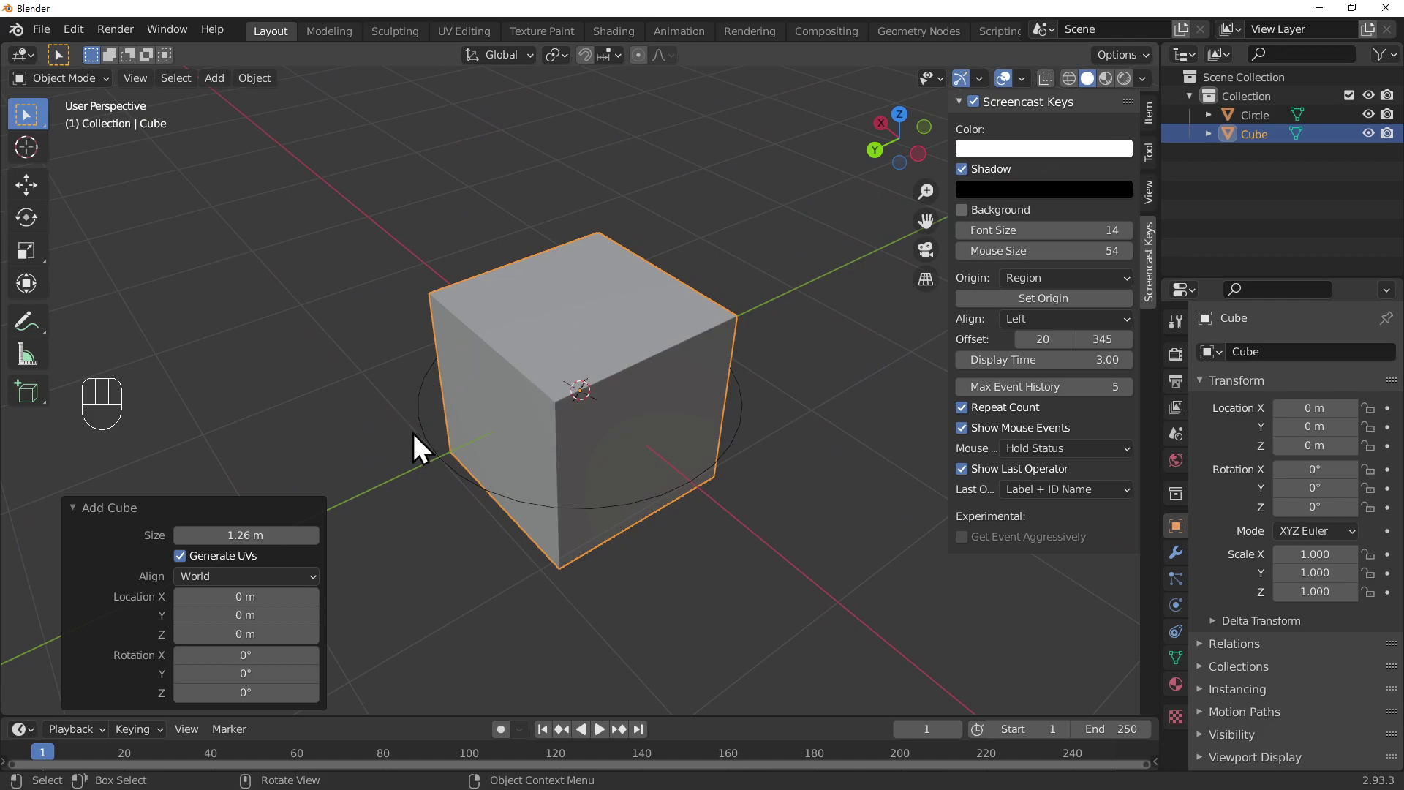
{"action": "middle_click_drag", "start_coordinate": [735, 600], "coordinate": [732, 546]}
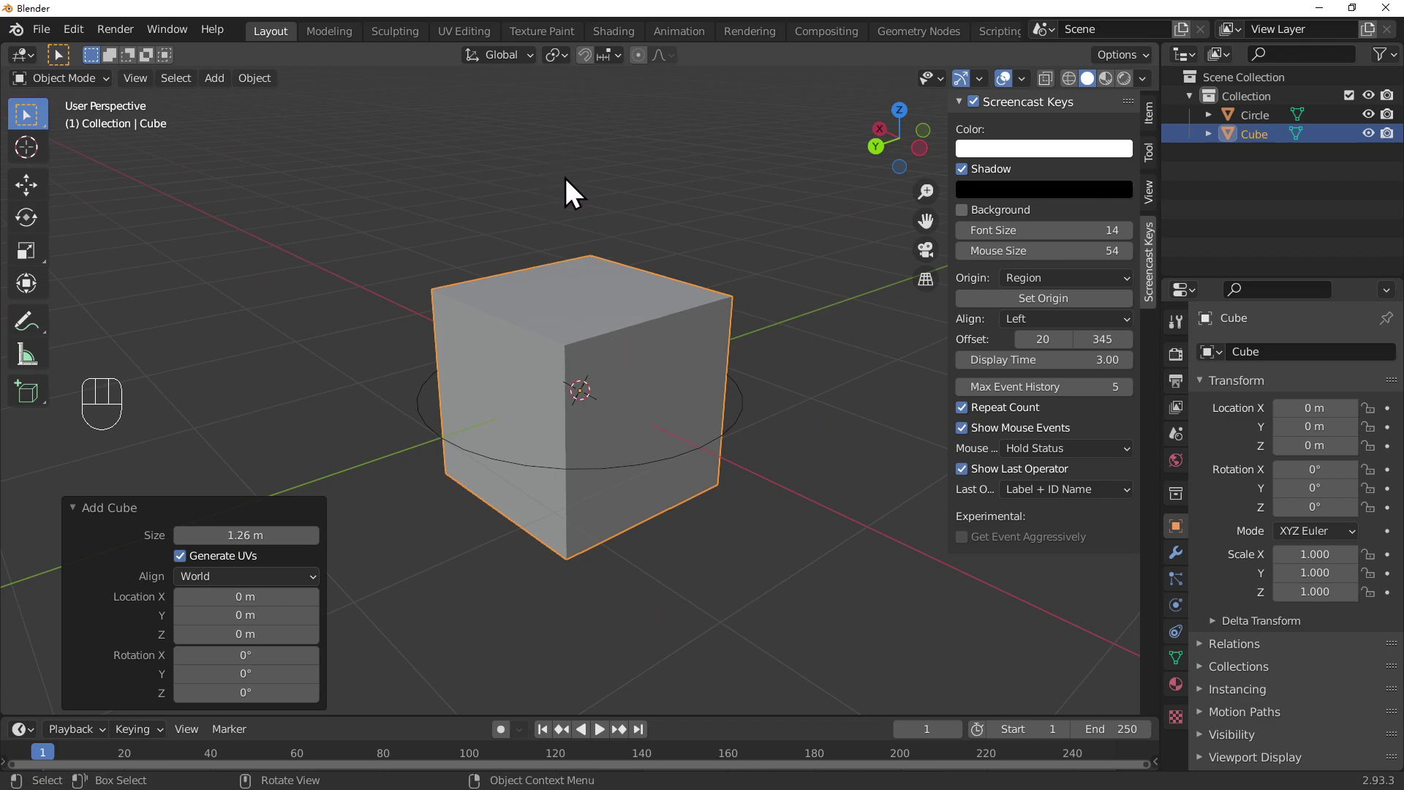
{"action": "left_click", "coordinate": [1260, 114]}
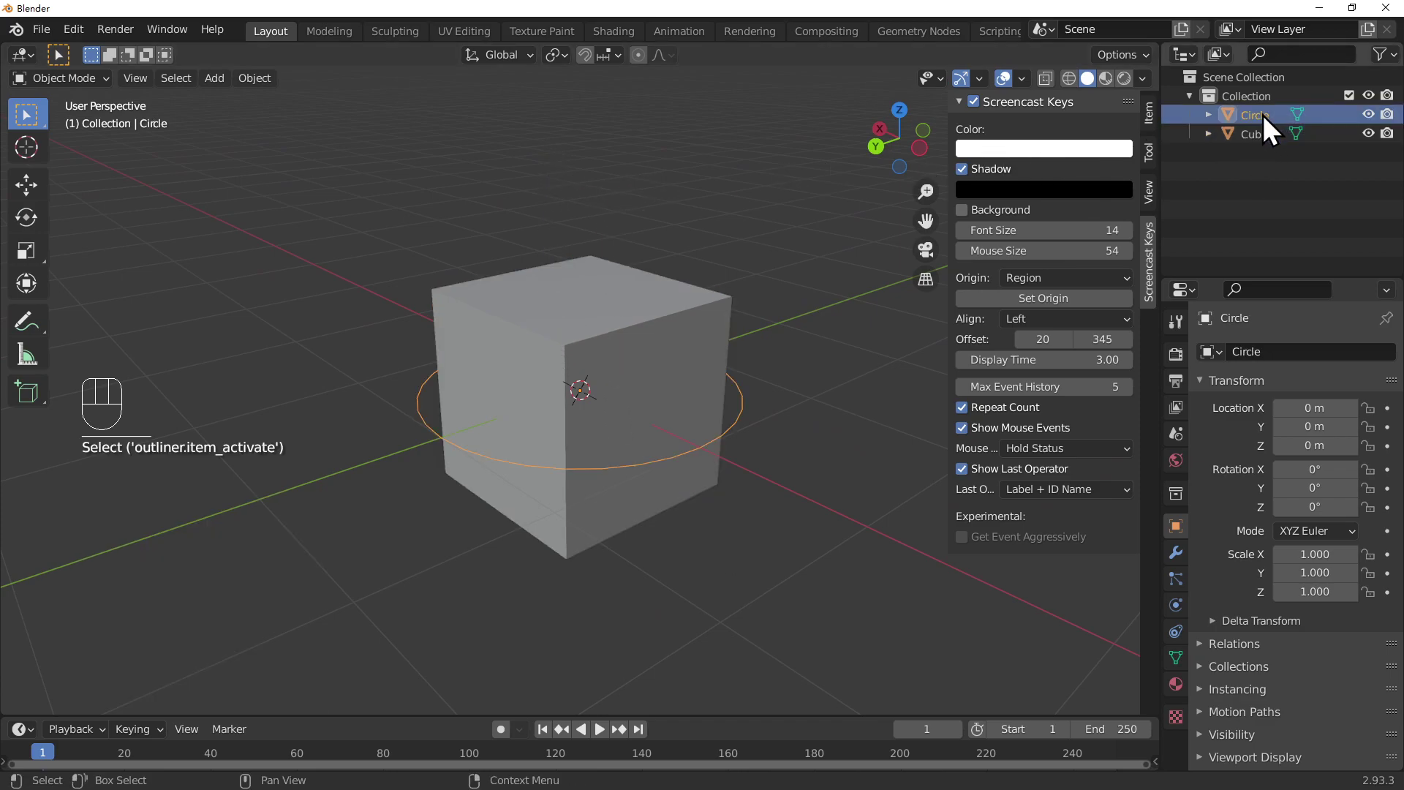
{"action": "left_click", "coordinate": [1262, 134]}
{"action": "left_click", "coordinate": [1261, 116]}
{"action": "double_click", "coordinate": [1266, 115]}
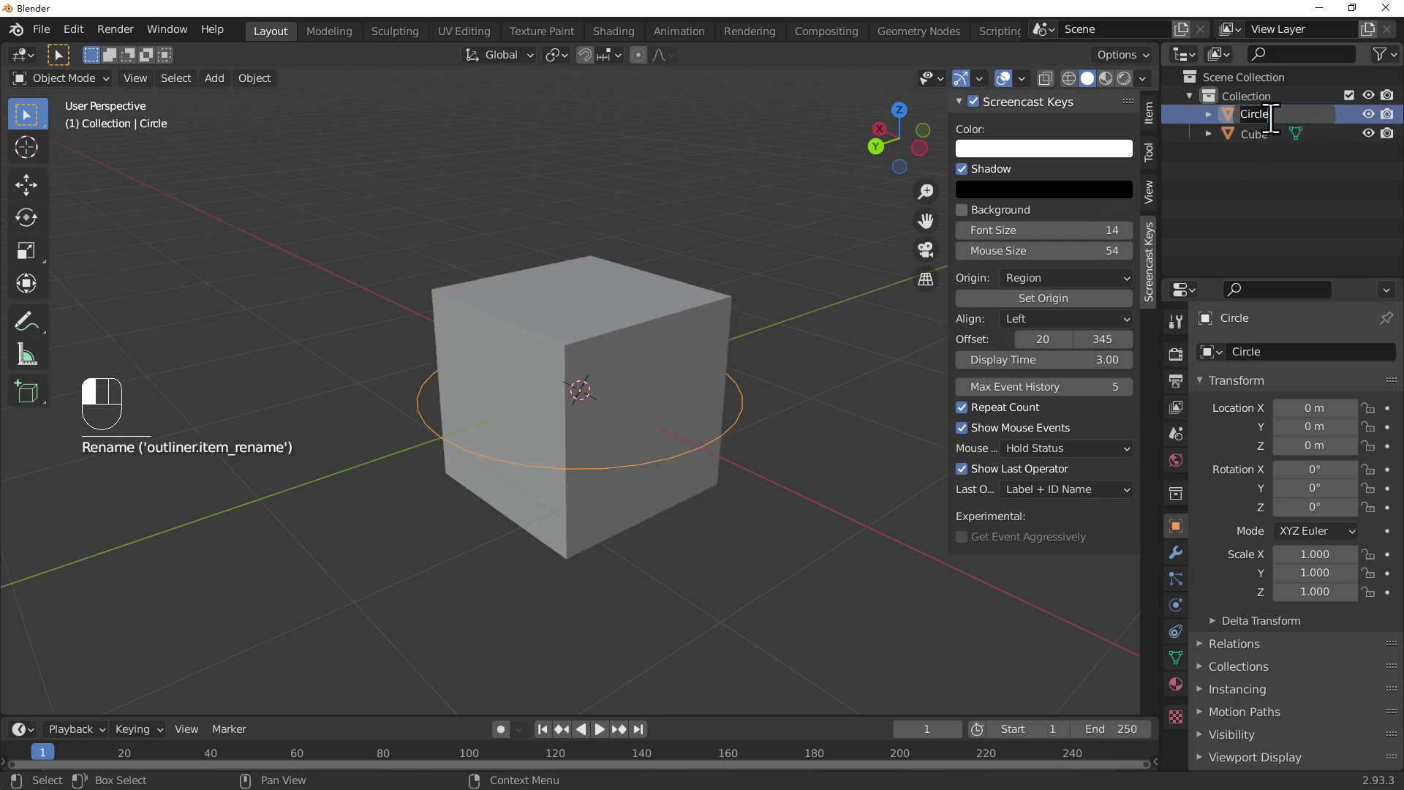
{"action": "left_click", "coordinate": [1274, 178]}
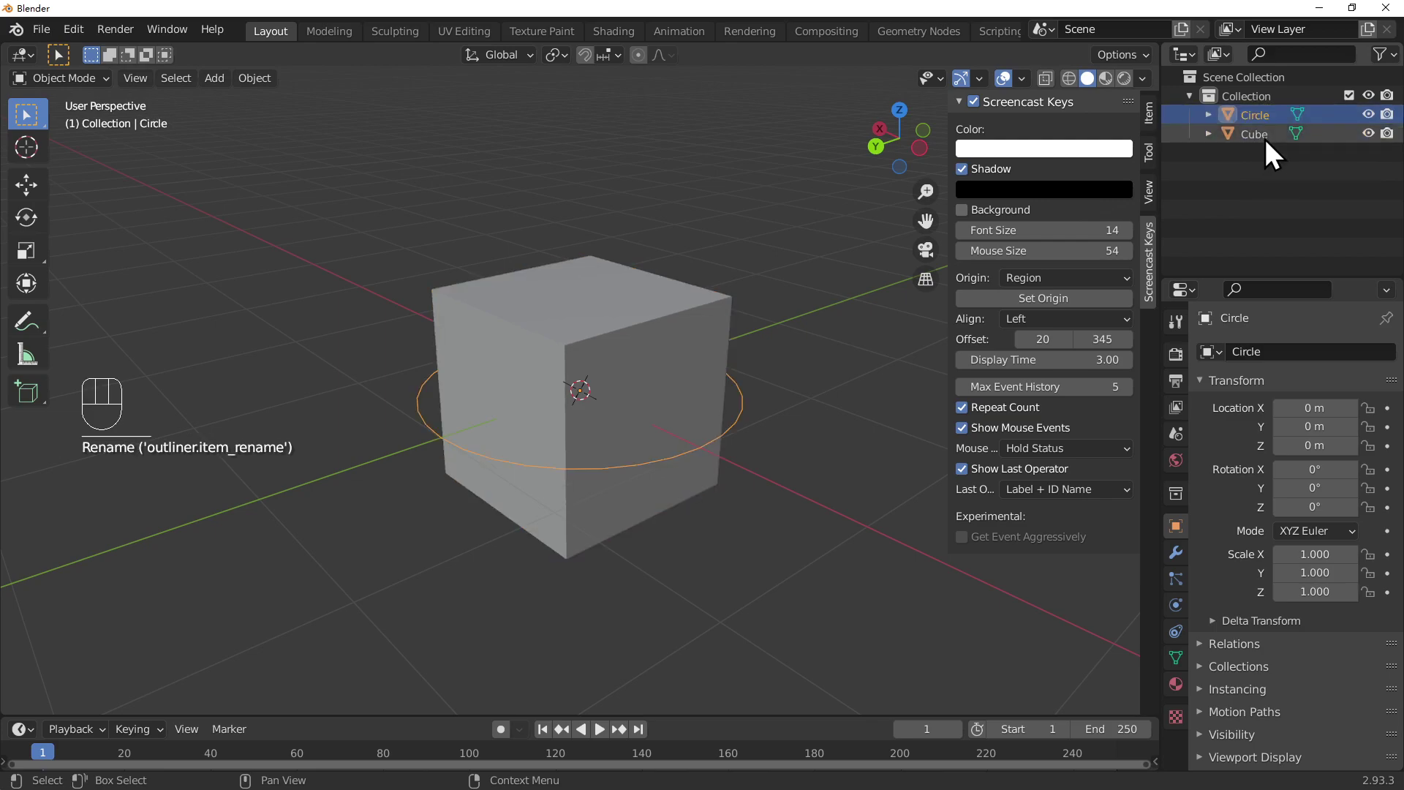
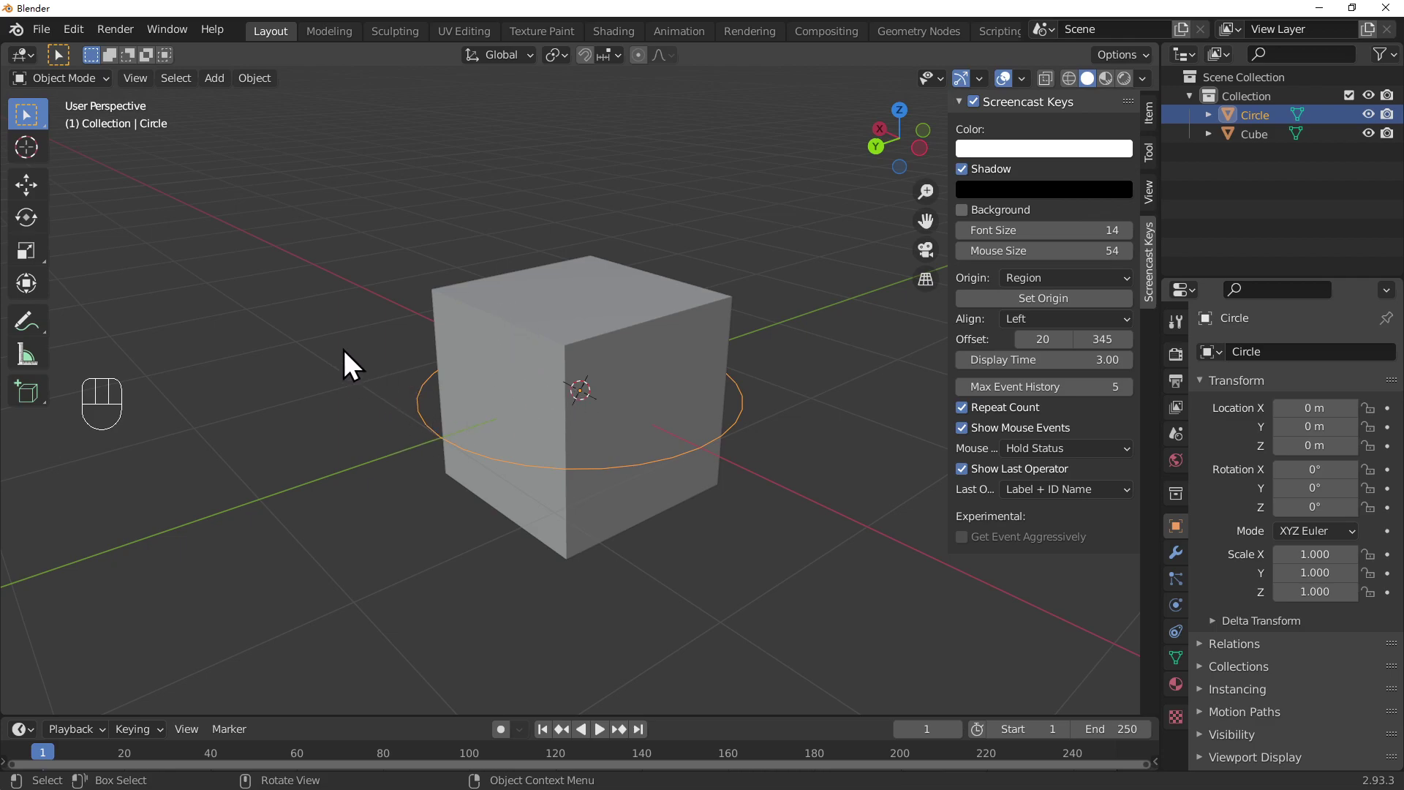
- Add a point light with a 1 m radius at the world origin inside the cube, and delete that light again
{"action": "key", "text": "shift"}
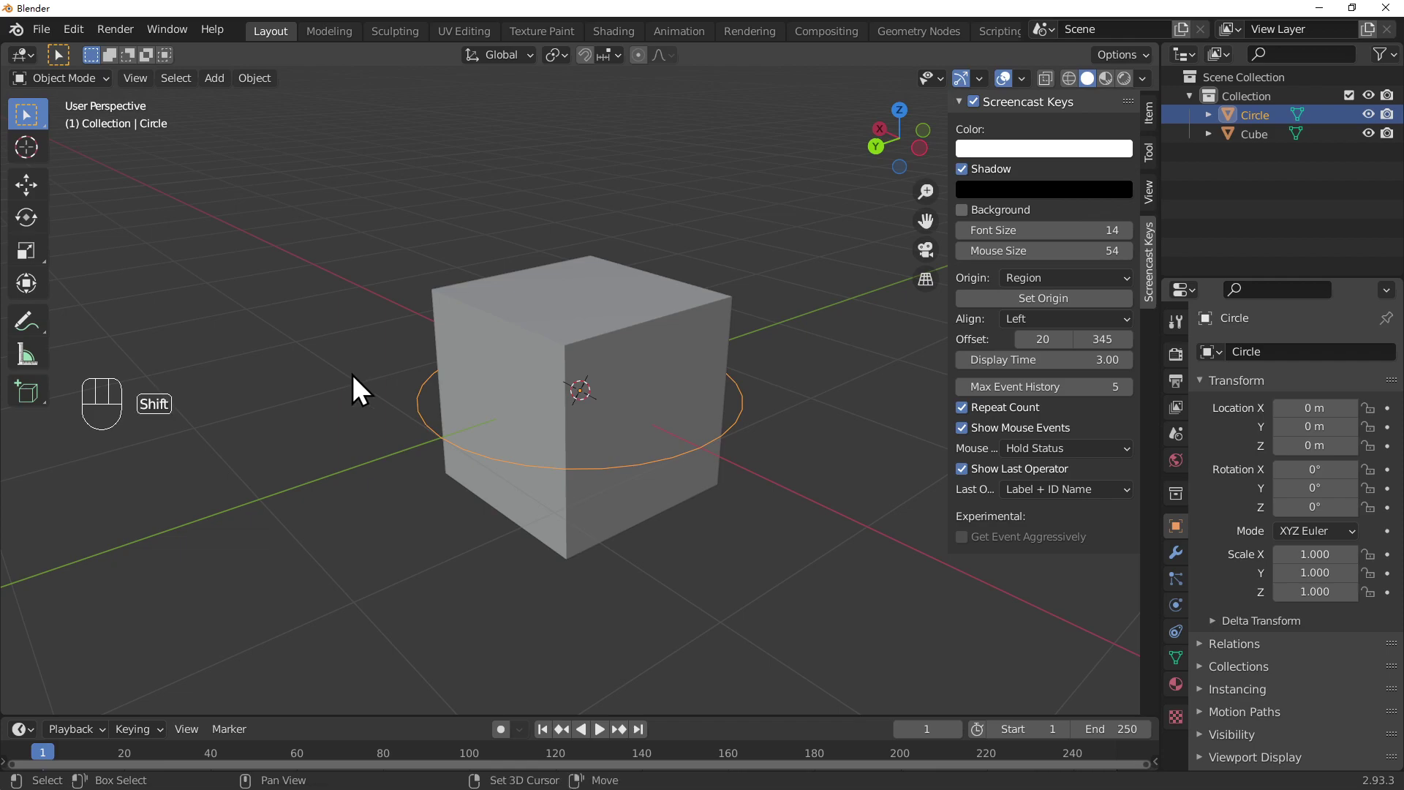
{"action": "key", "text": "shift+a"}
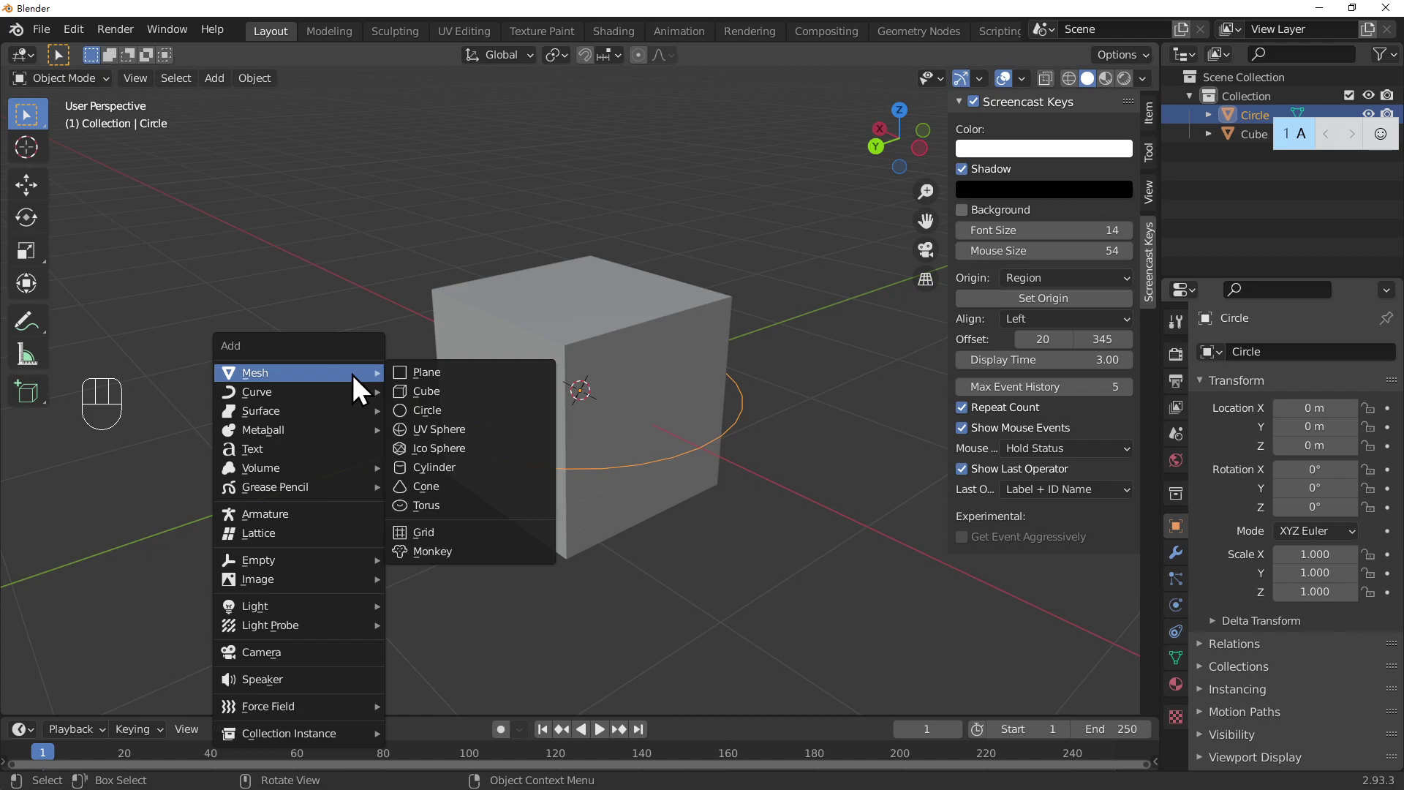
{"action": "mouse_move", "coordinate": [275, 611]}
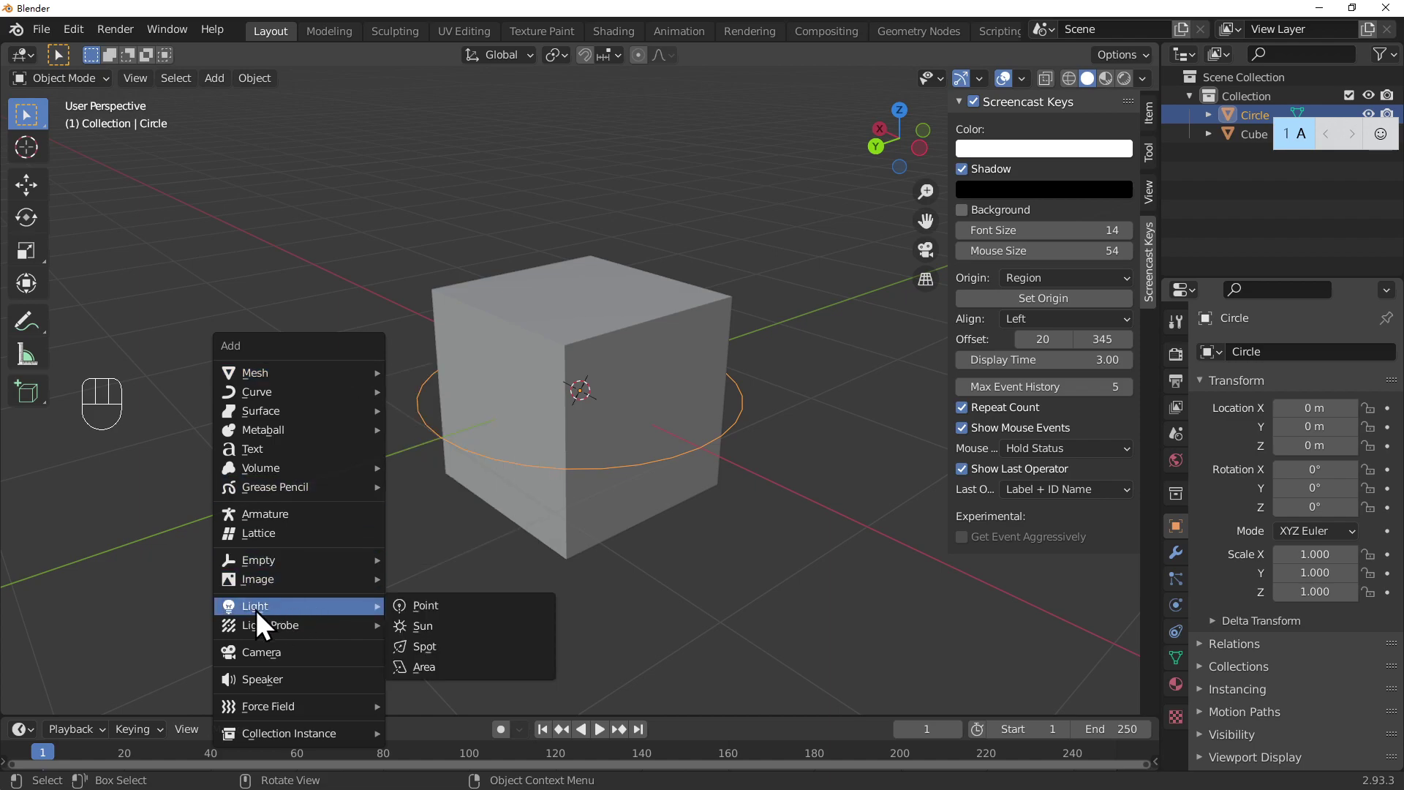
{"action": "left_click", "coordinate": [449, 614]}
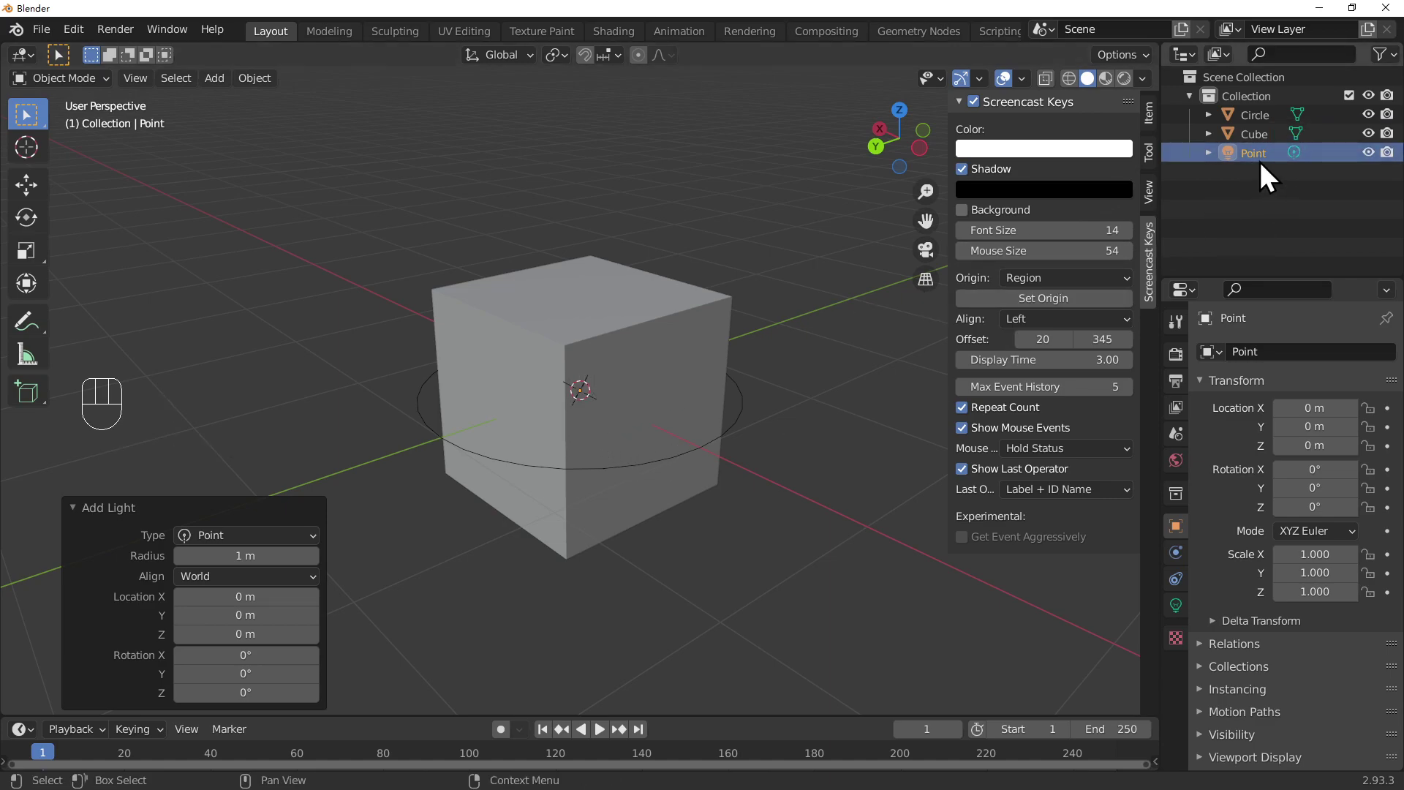
{"action": "scroll", "coordinate": [580, 393], "scroll_direction": "up", "scroll_amount": 10}
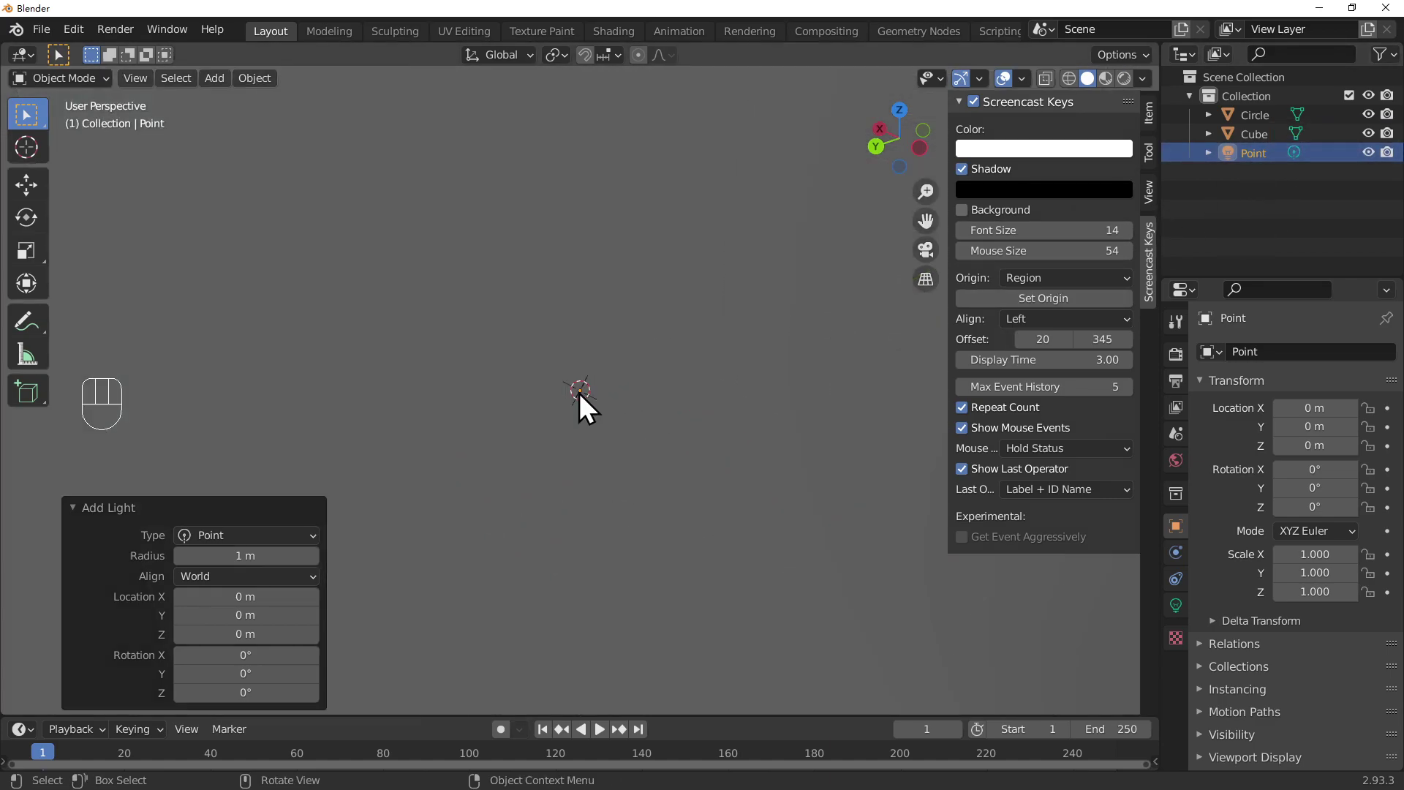
{"action": "scroll", "coordinate": [579, 393], "scroll_direction": "down", "scroll_amount": 2}
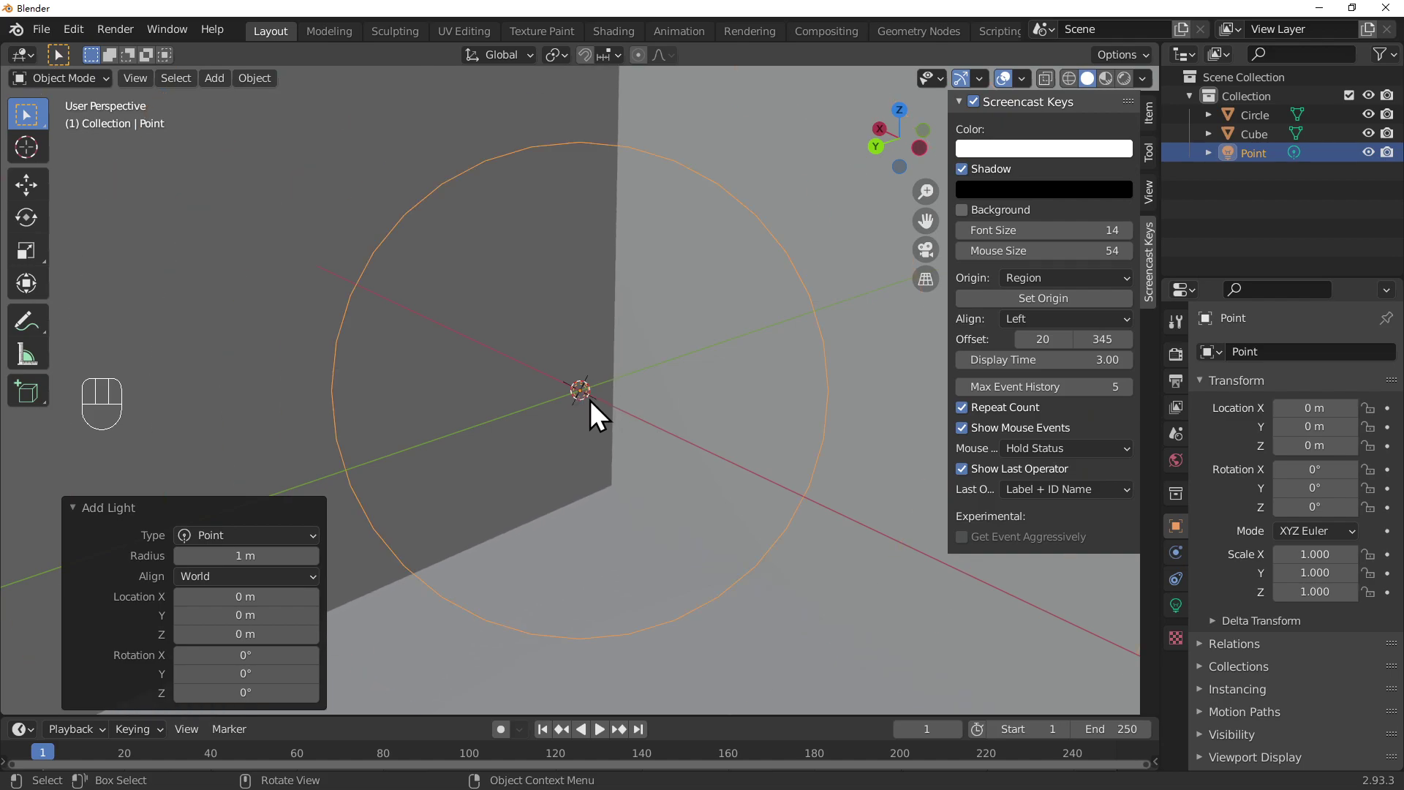
{"action": "scroll", "coordinate": [587, 369], "scroll_direction": "down", "scroll_amount": 8}
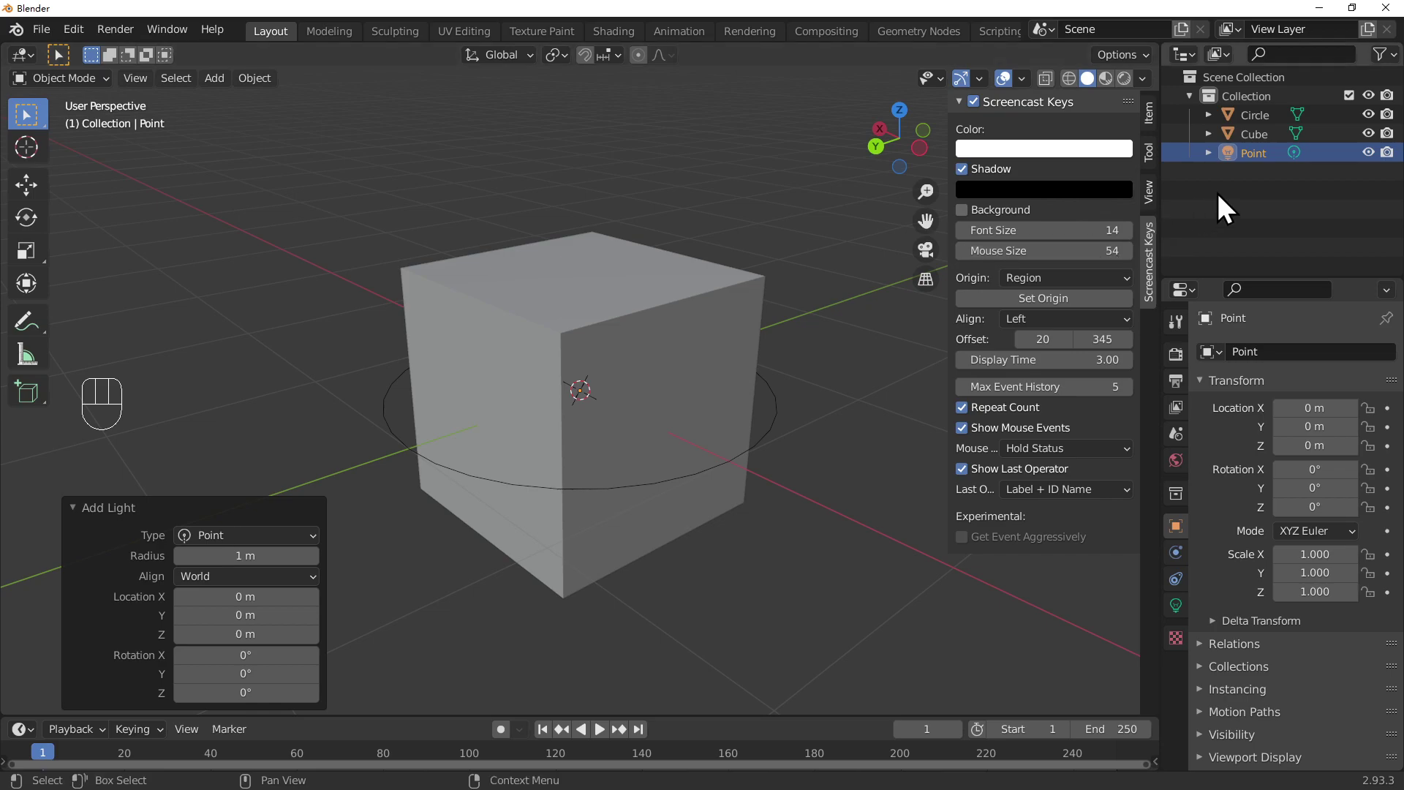
{"action": "left_click", "coordinate": [1267, 153]}
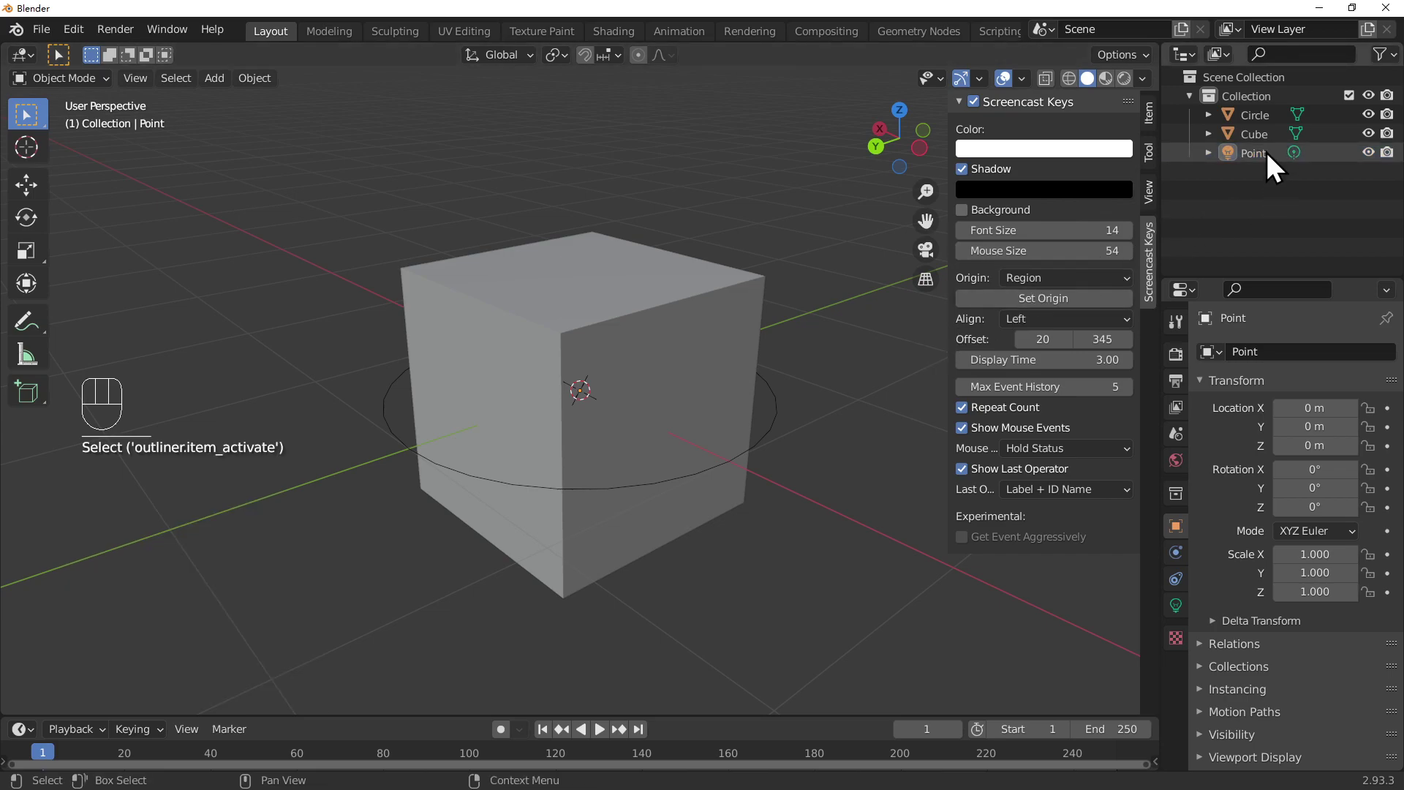
{"action": "key", "text": "x"}
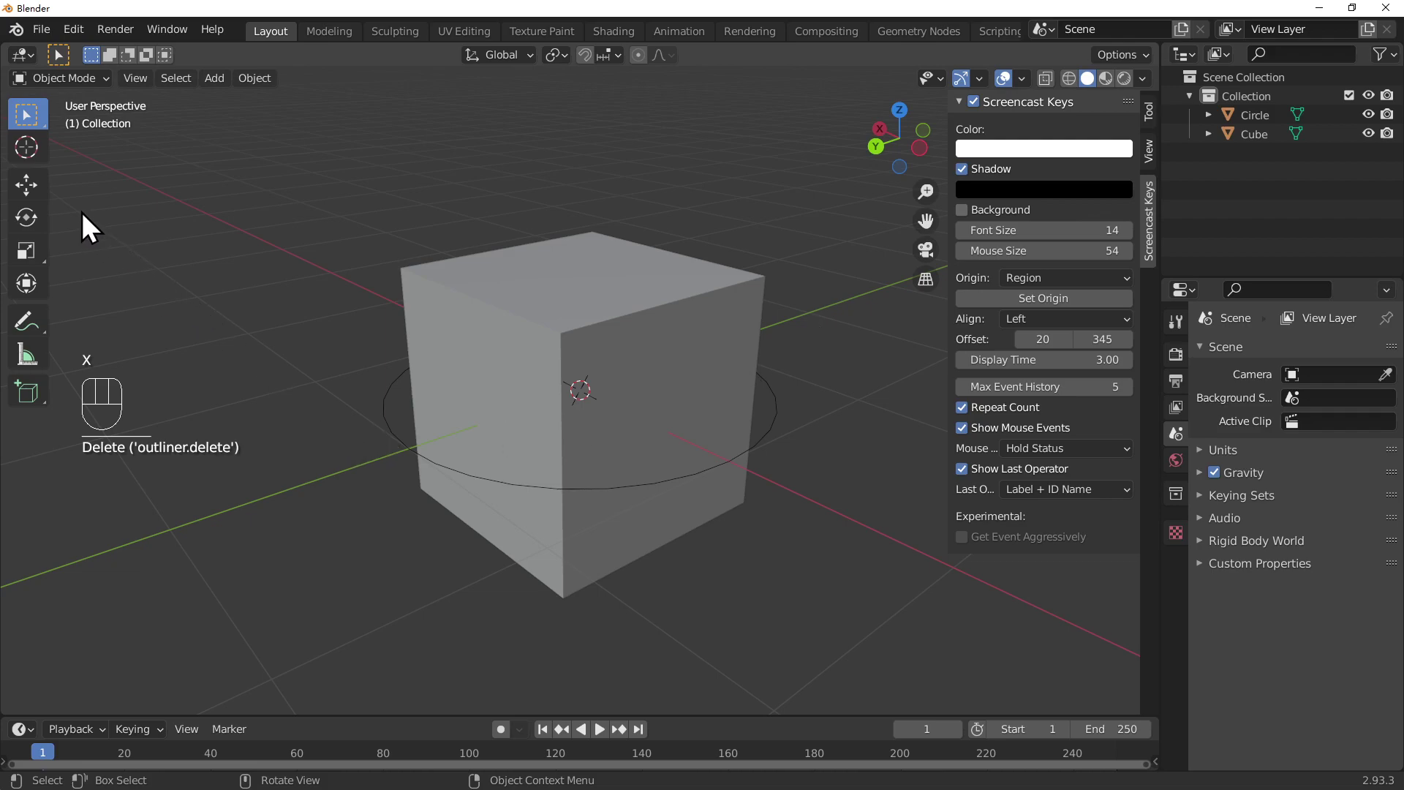
- Raise the 3D cursor above the cube by setting its Z location to about 1.48 m
{"action": "left_click", "coordinate": [26, 153]}
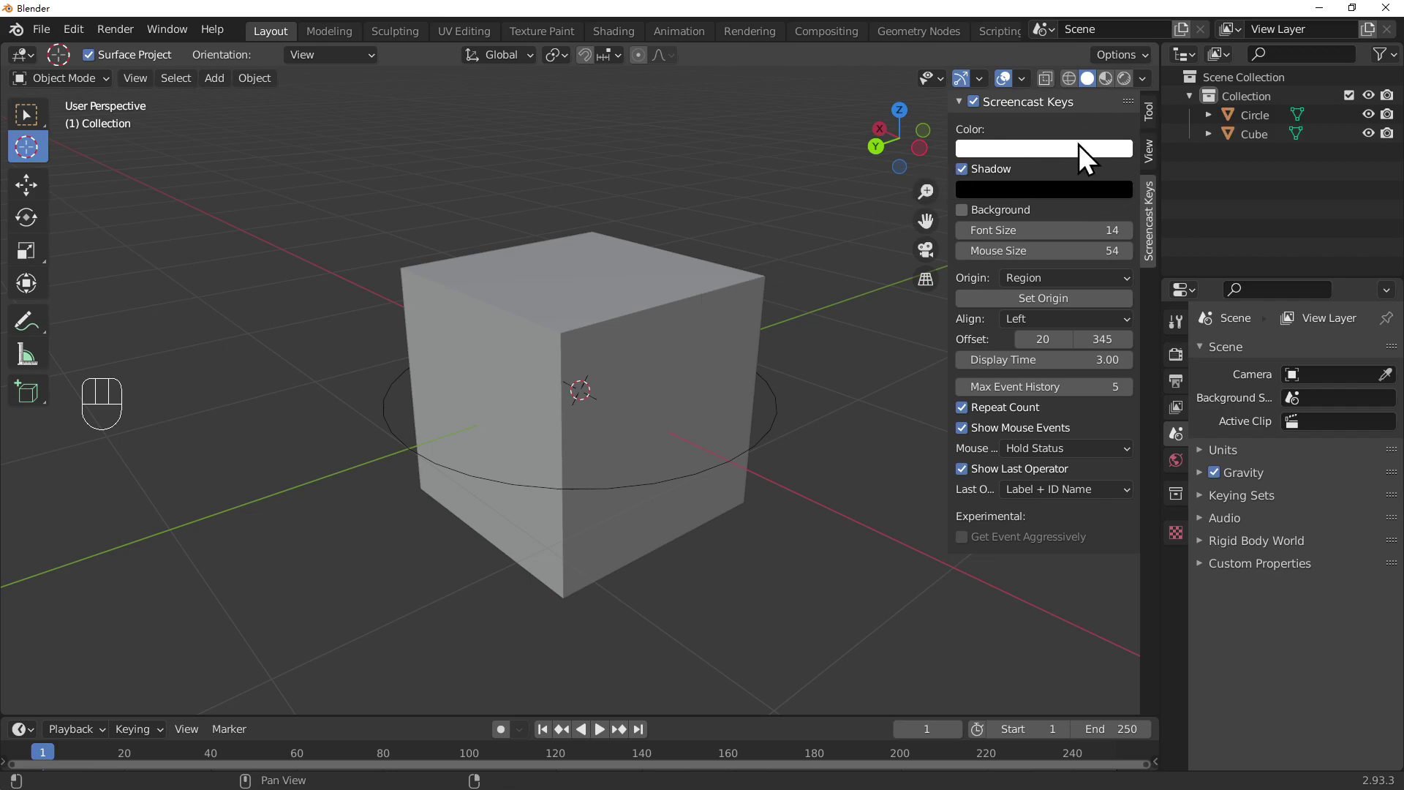
{"action": "left_click", "coordinate": [1146, 147]}
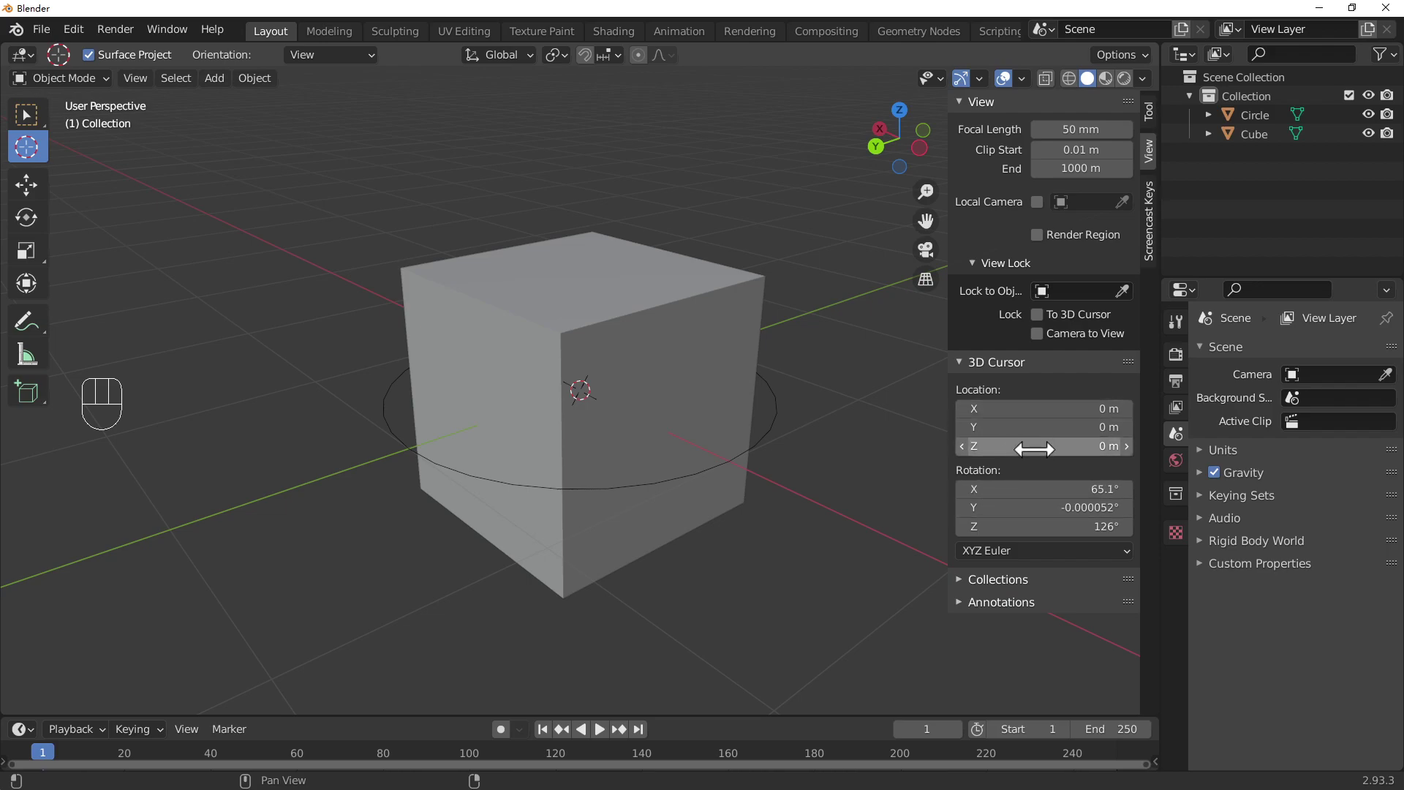
{"action": "left_click_drag", "start_coordinate": [1033, 448], "coordinate": [1157, 449], "text": "shift"}
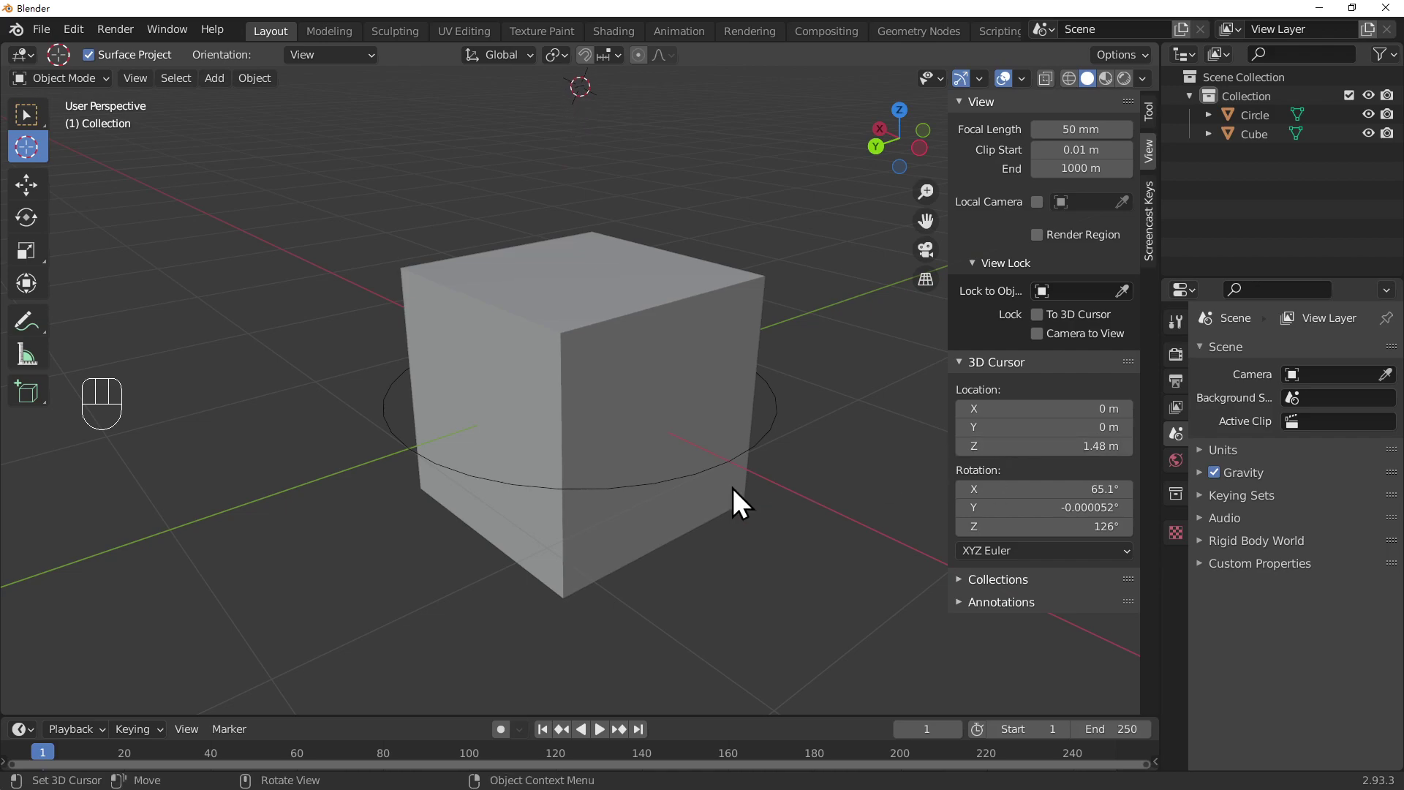
{"action": "middle_click_drag", "start_coordinate": [359, 291], "coordinate": [449, 307]}
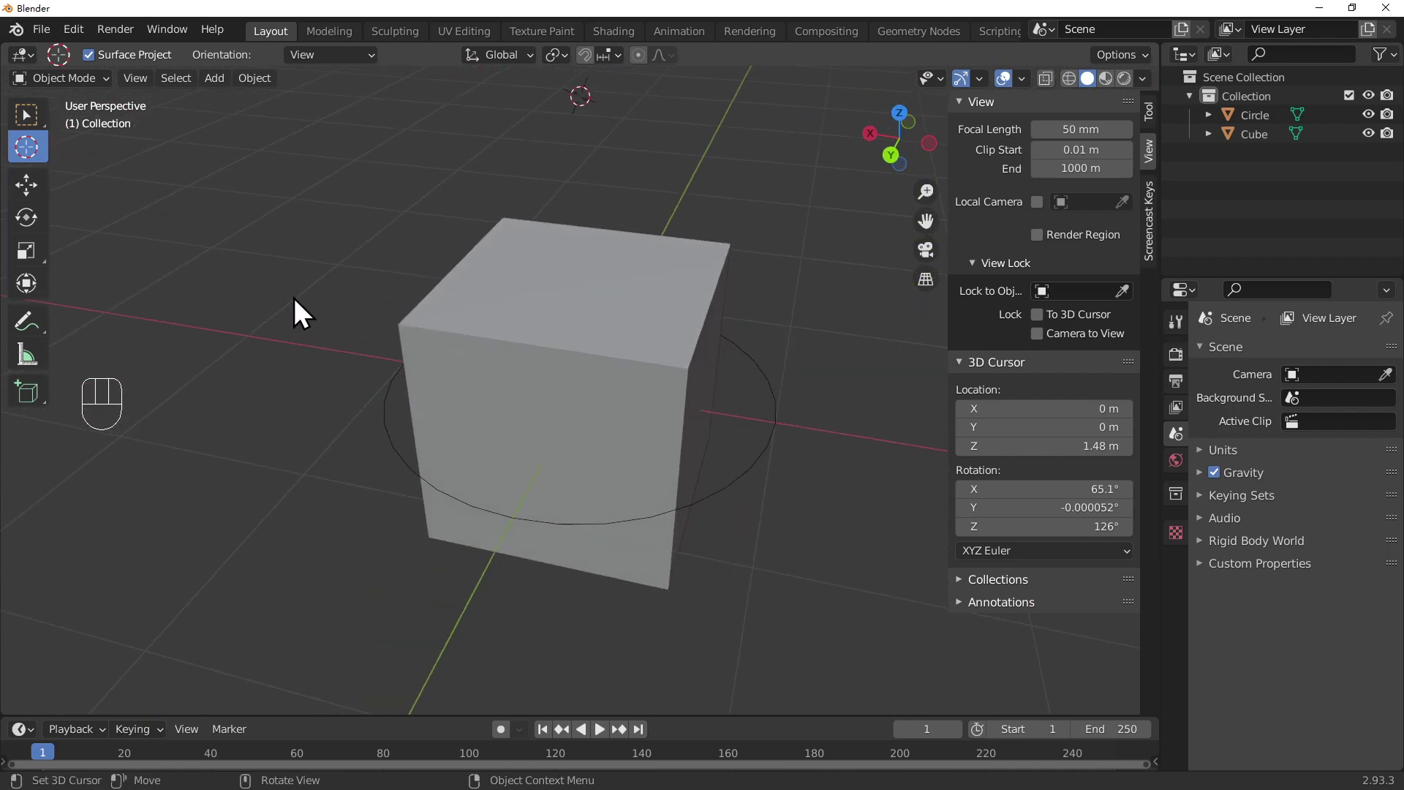
- Add a point light with a 1 m radius at the 3D cursor above the cube, and clear the selection
{"action": "left_click", "coordinate": [30, 113]}
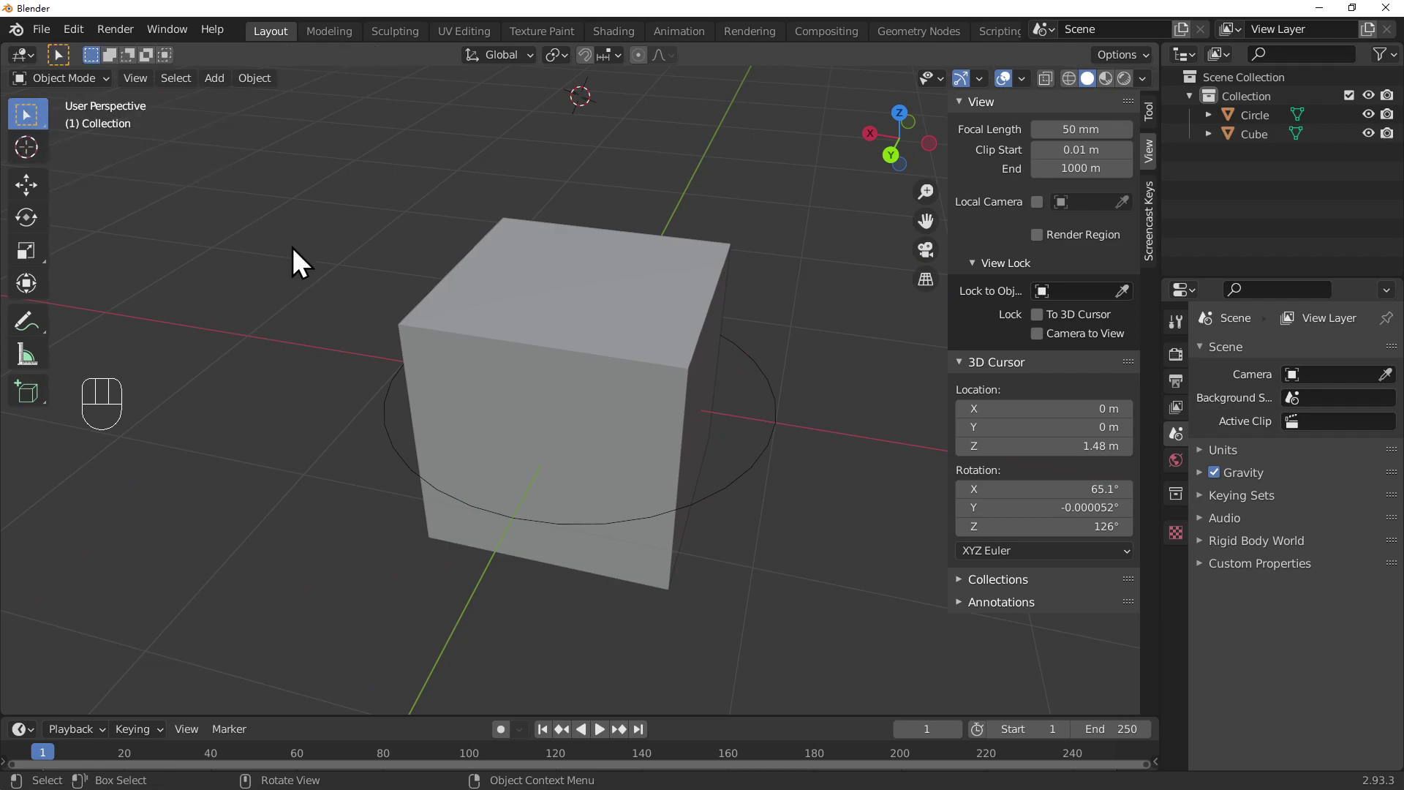
{"action": "key", "text": "shift+a"}
{"action": "mouse_move", "coordinate": [308, 366]}
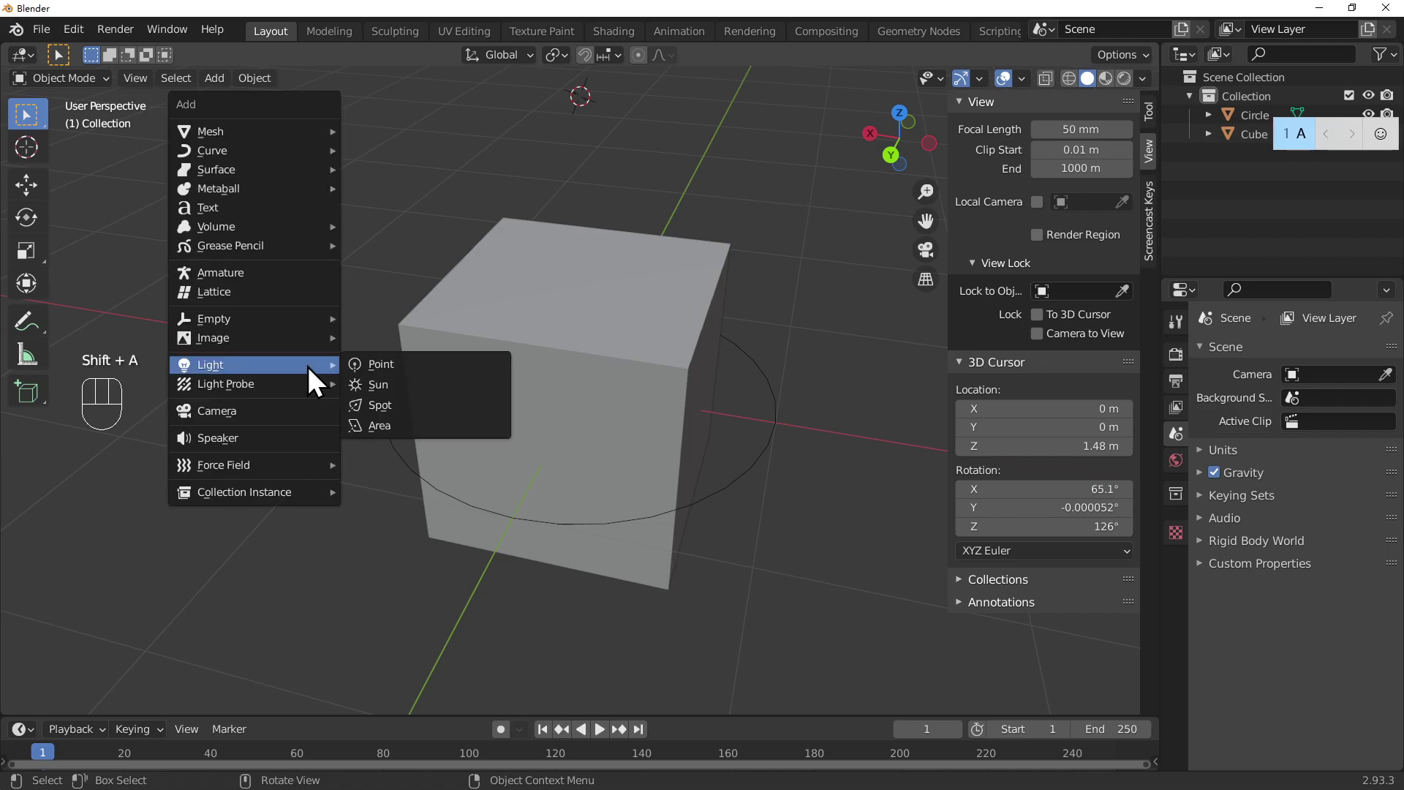
{"action": "mouse_move", "coordinate": [296, 334]}
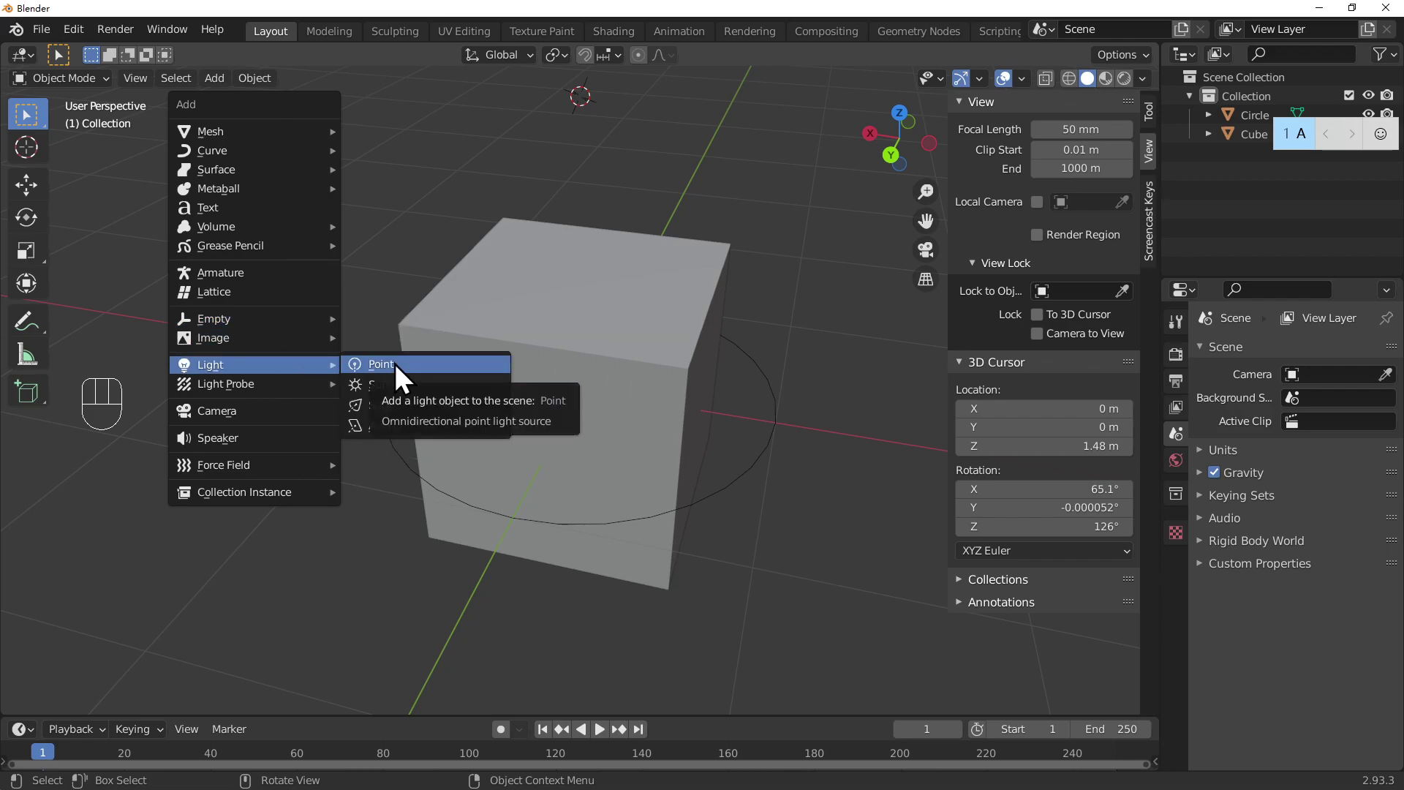
{"action": "left_click", "coordinate": [395, 363]}
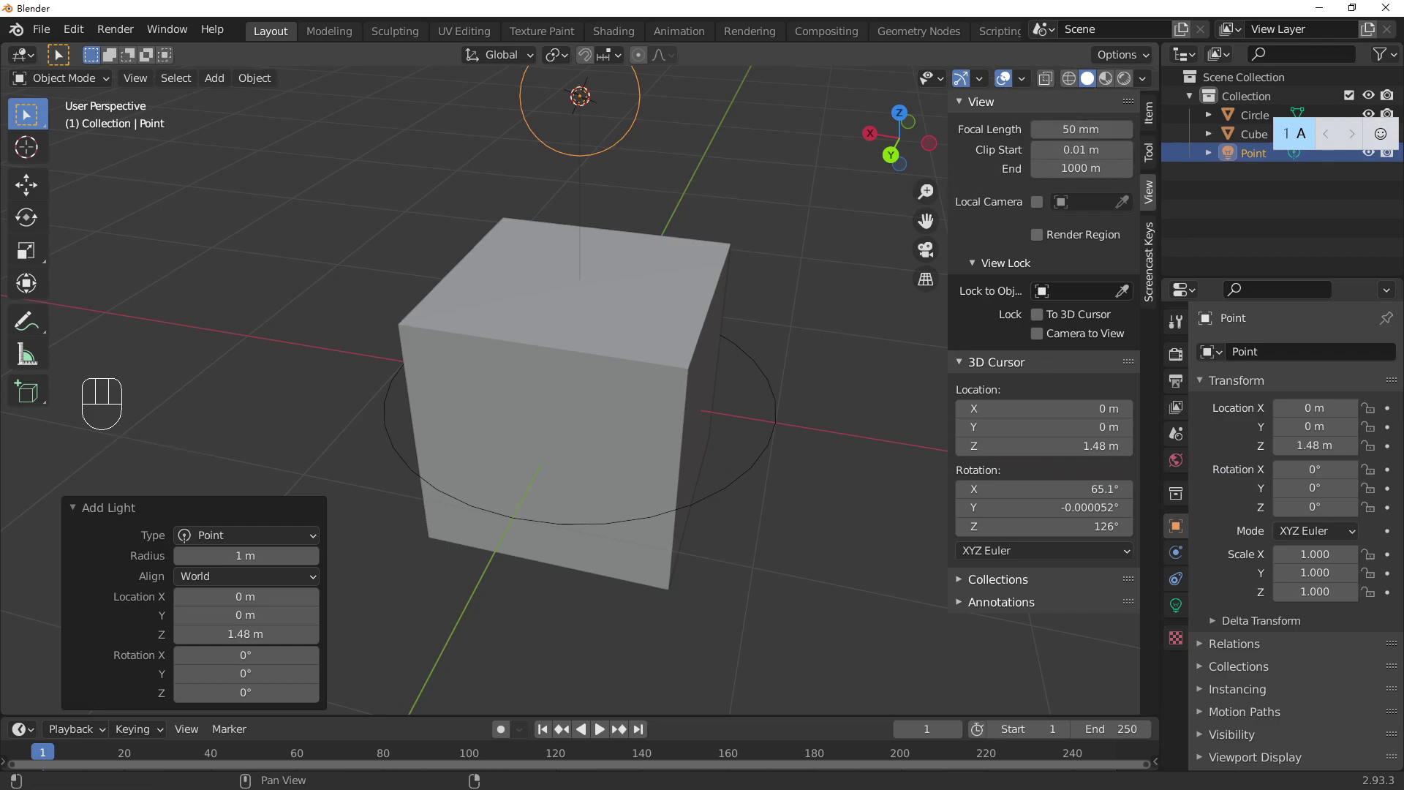
{"action": "left_click", "coordinate": [766, 221]}
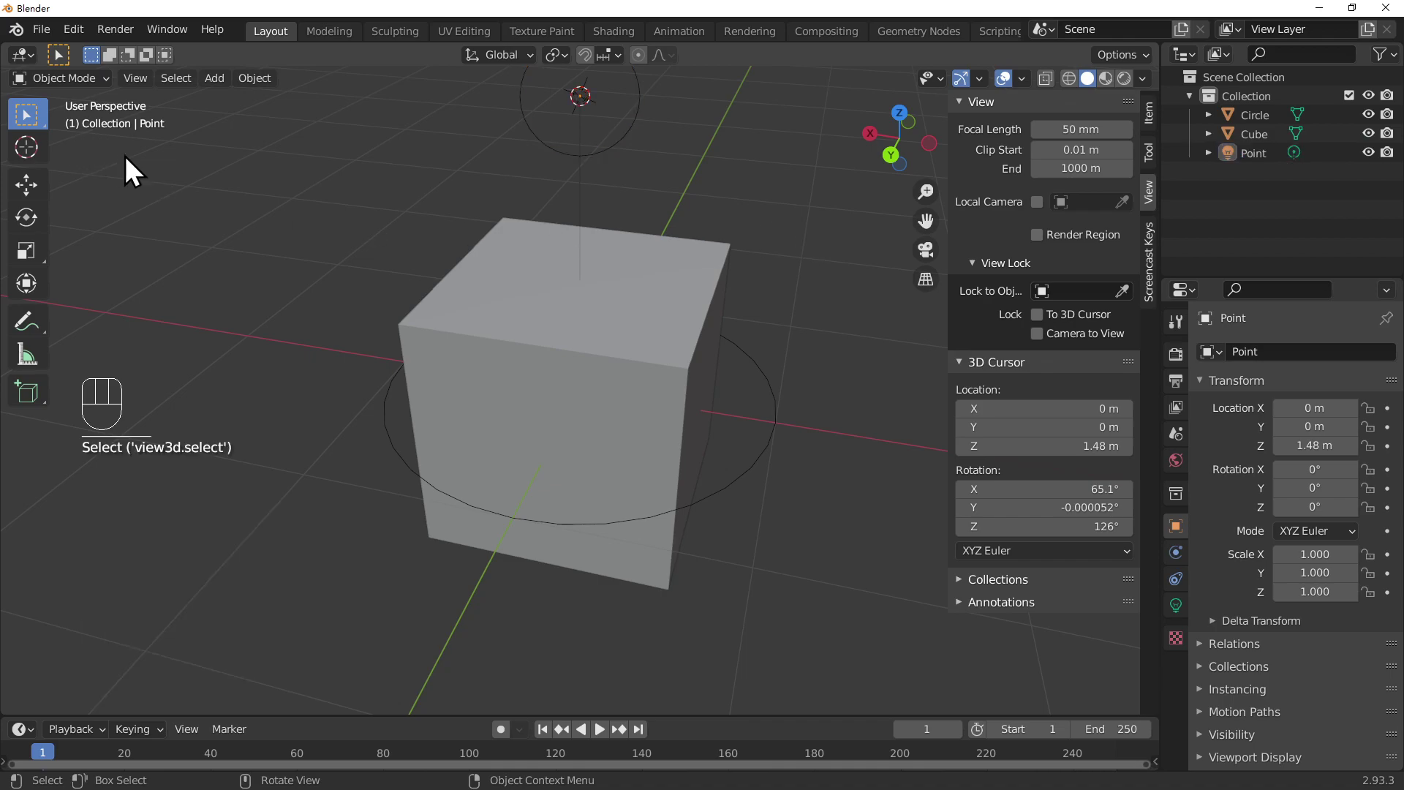
{"action": "middle_click_drag", "start_coordinate": [759, 249], "coordinate": [416, 286]}
{"action": "middle_click_drag", "start_coordinate": [746, 285], "coordinate": [572, 227]}
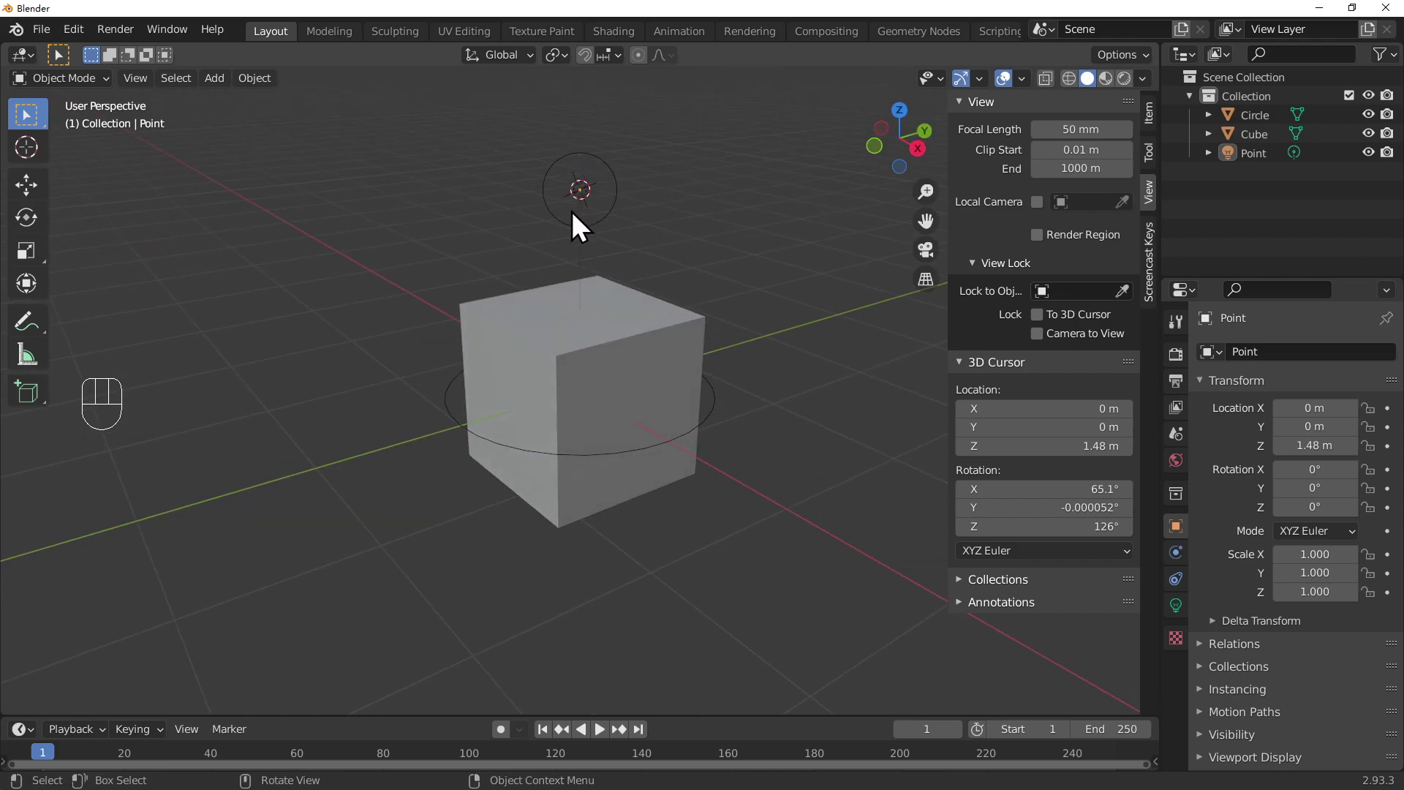
- Select the cube and the circle in turn to compare their outlines, leaving the circle selected
{"action": "left_click", "coordinate": [563, 383]}
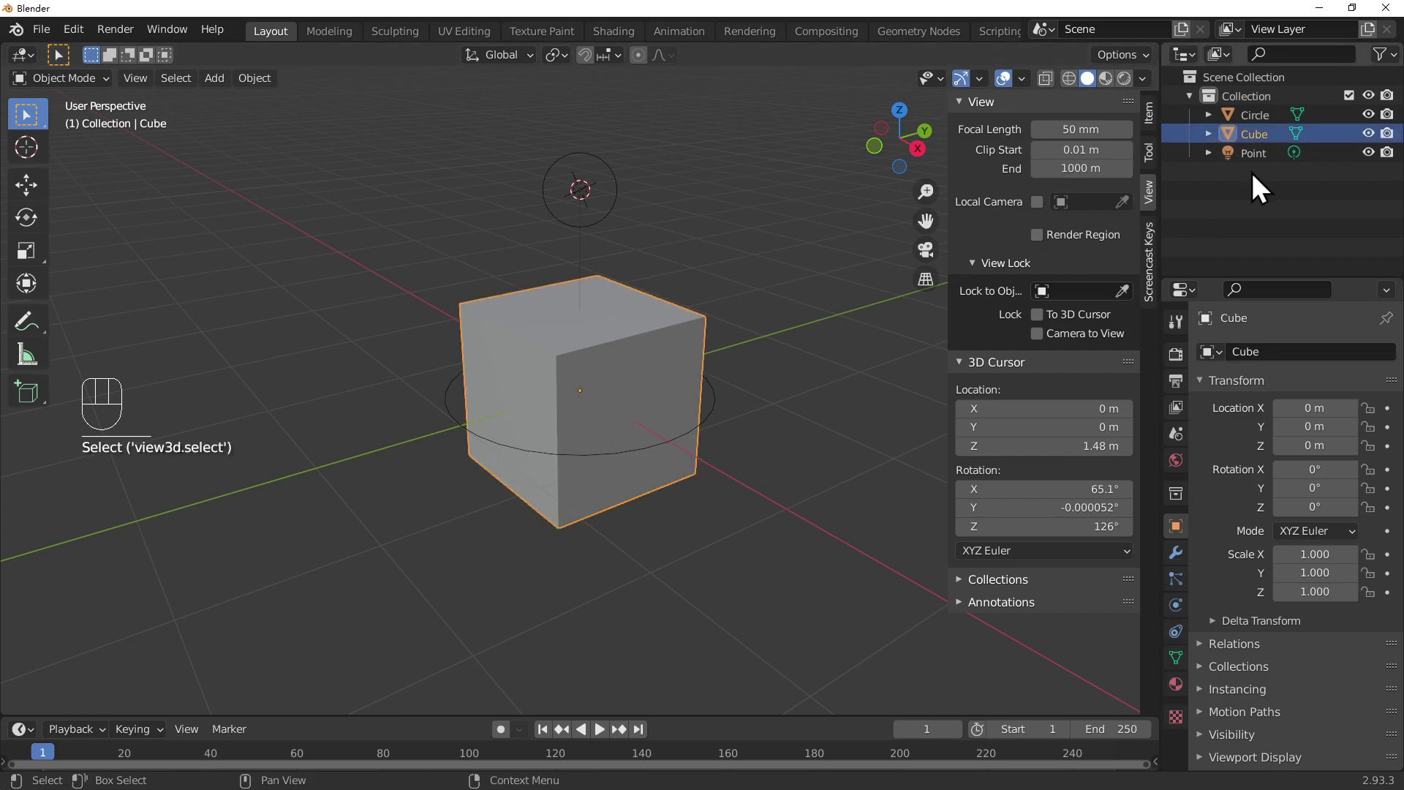
{"action": "left_click", "coordinate": [1256, 119]}
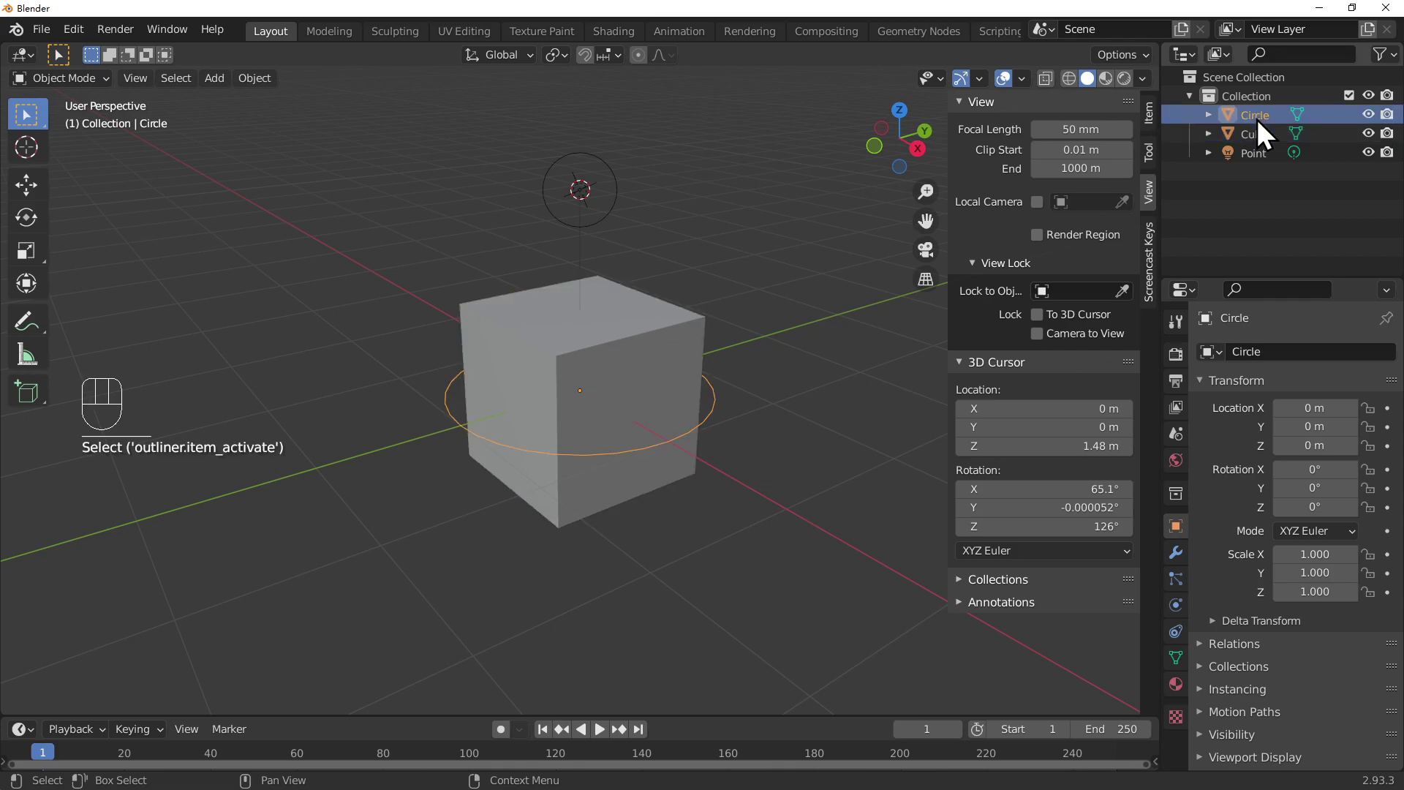
{"action": "left_click", "coordinate": [1249, 136]}
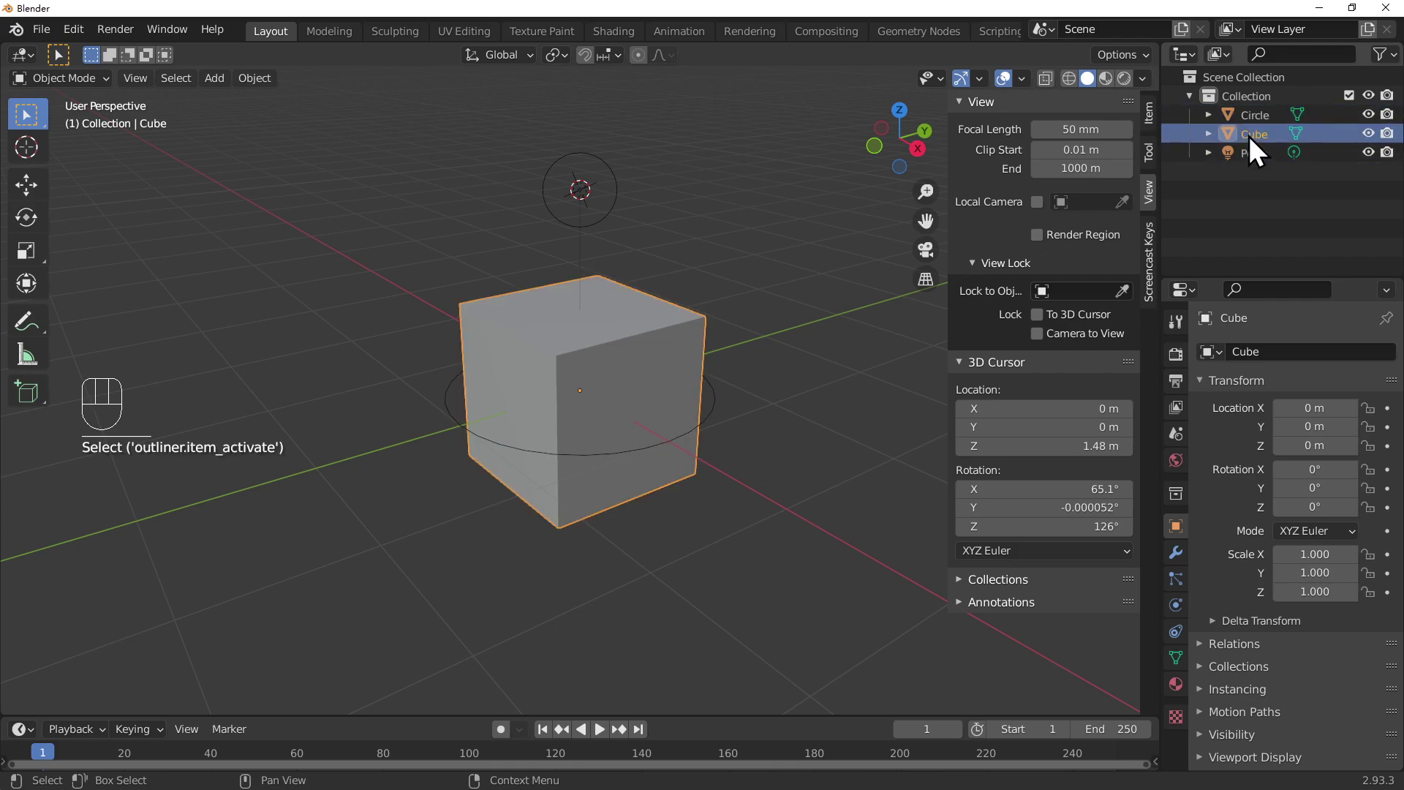
{"action": "left_click", "coordinate": [1253, 121]}
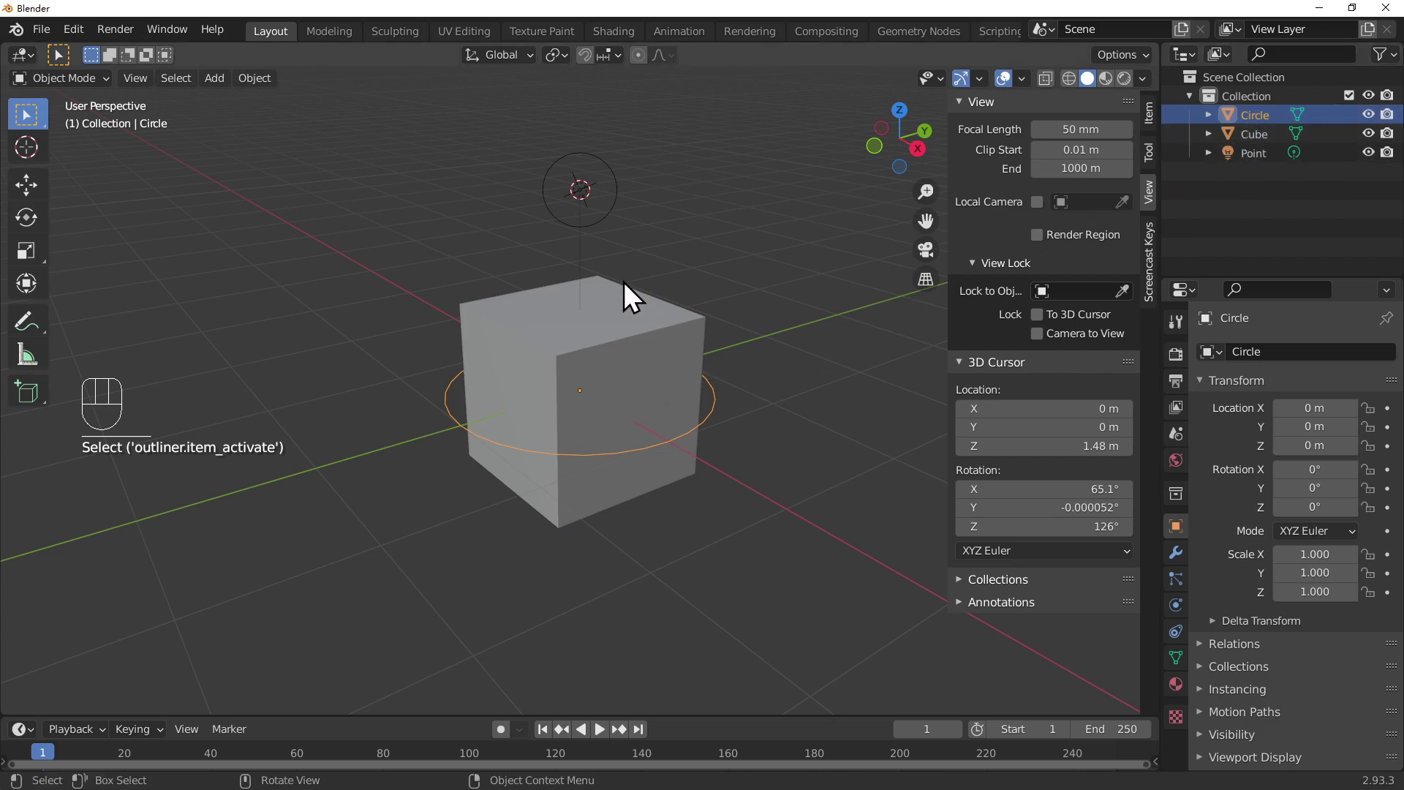
- Return the 3D cursor to the world origin by setting its Z location to 0 m
{"action": "left_click", "coordinate": [28, 148]}
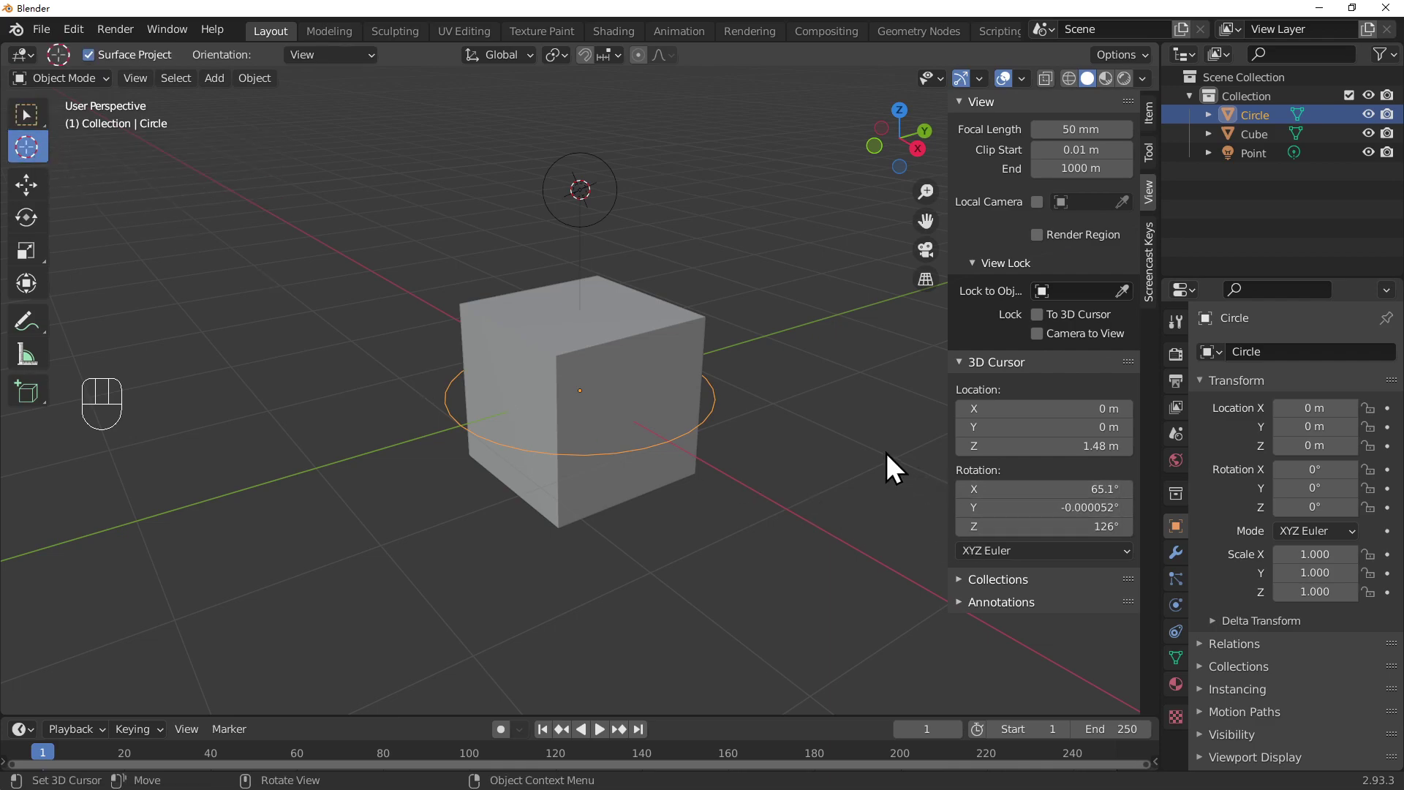
{"action": "left_click", "coordinate": [1078, 445]}
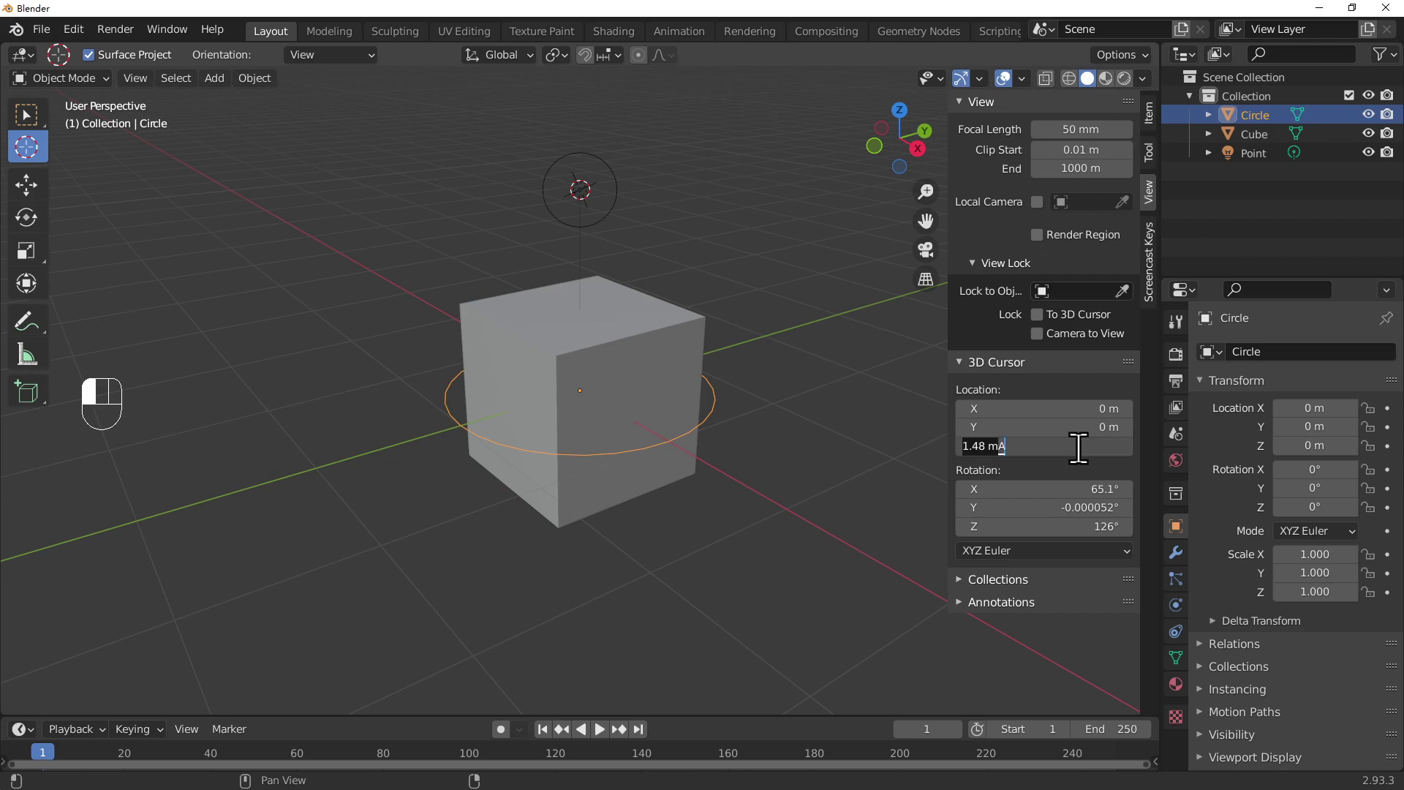
{"action": "key", "text": "BackSpace"}
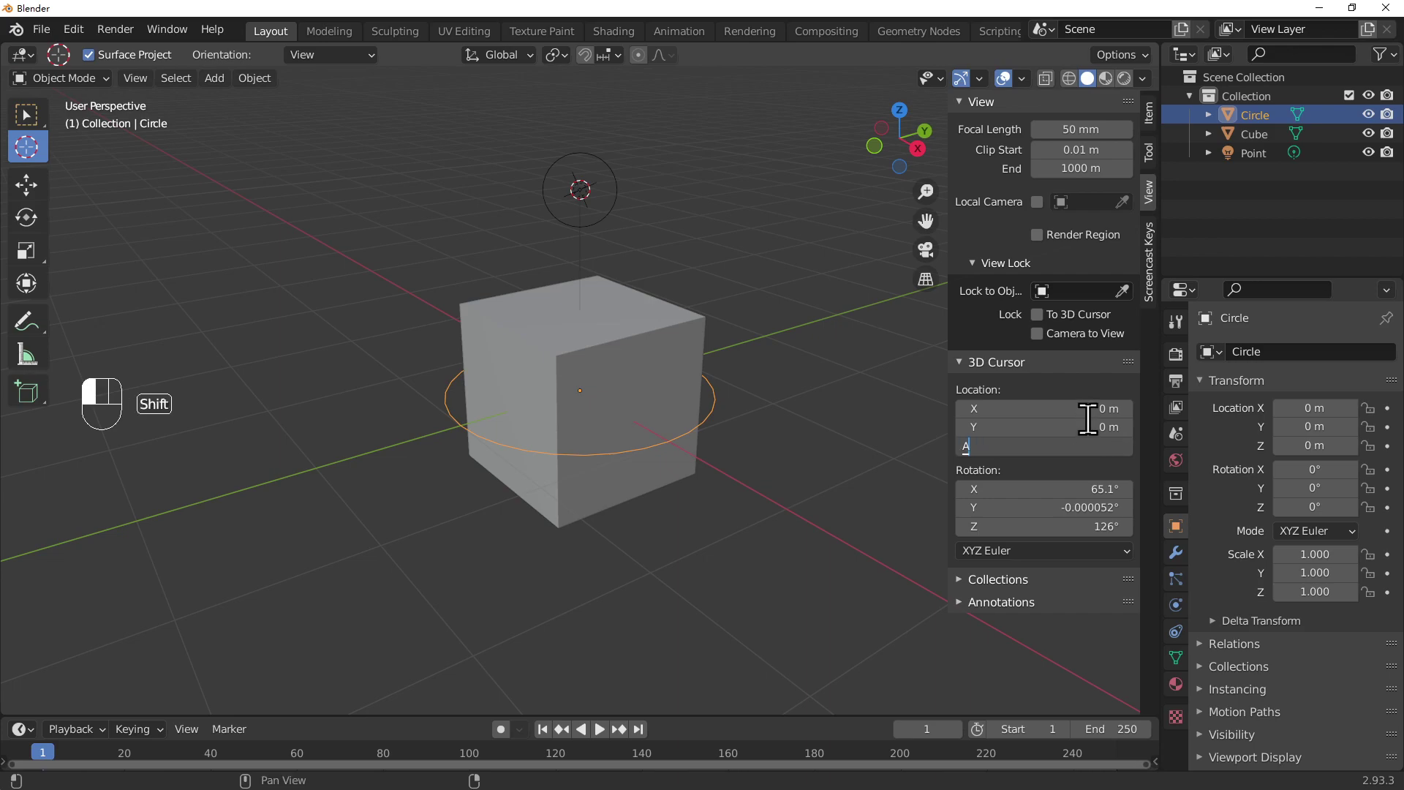
{"action": "left_click", "coordinate": [1088, 427]}
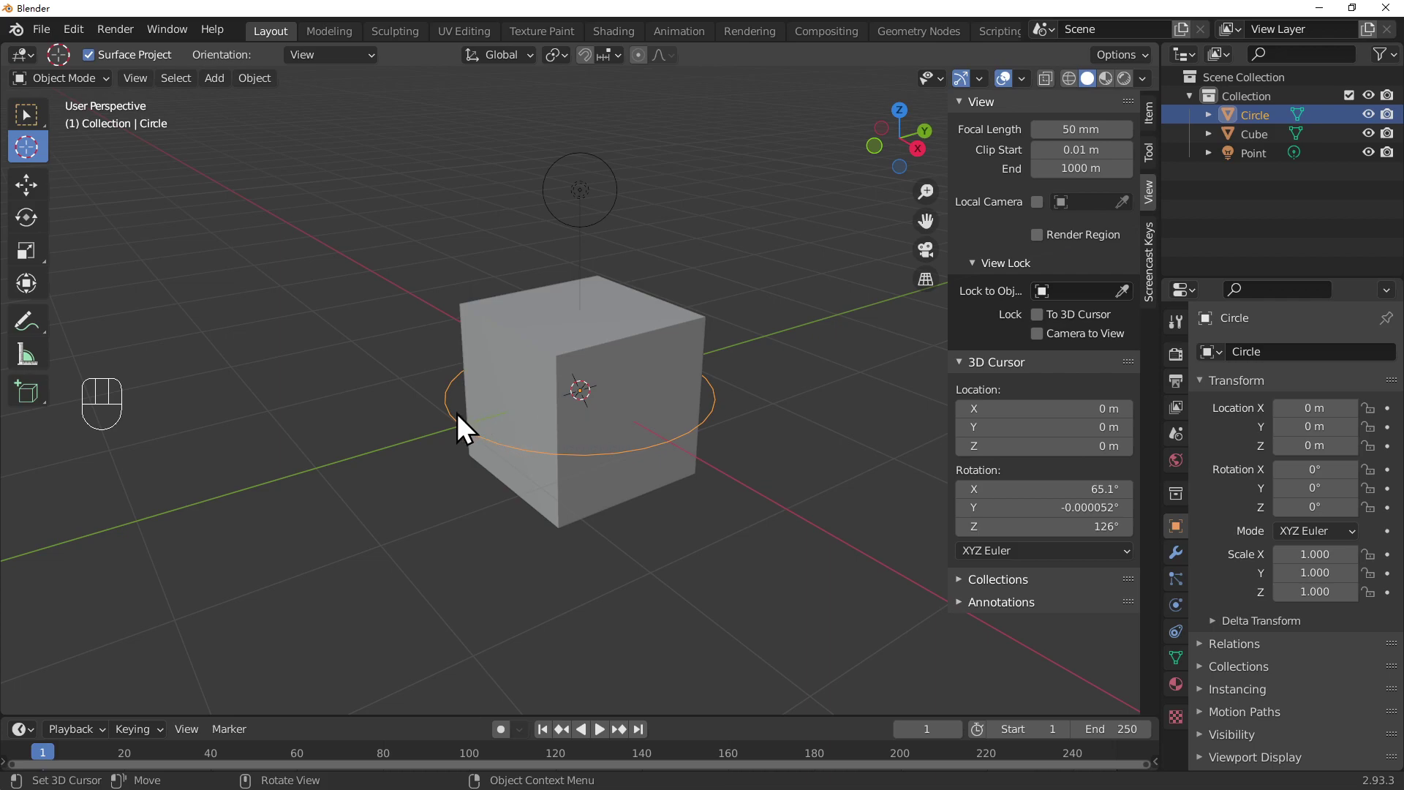
- Delete the circle from the scene collection
{"action": "left_click", "coordinate": [1256, 120]}
{"action": "key", "text": "x"}
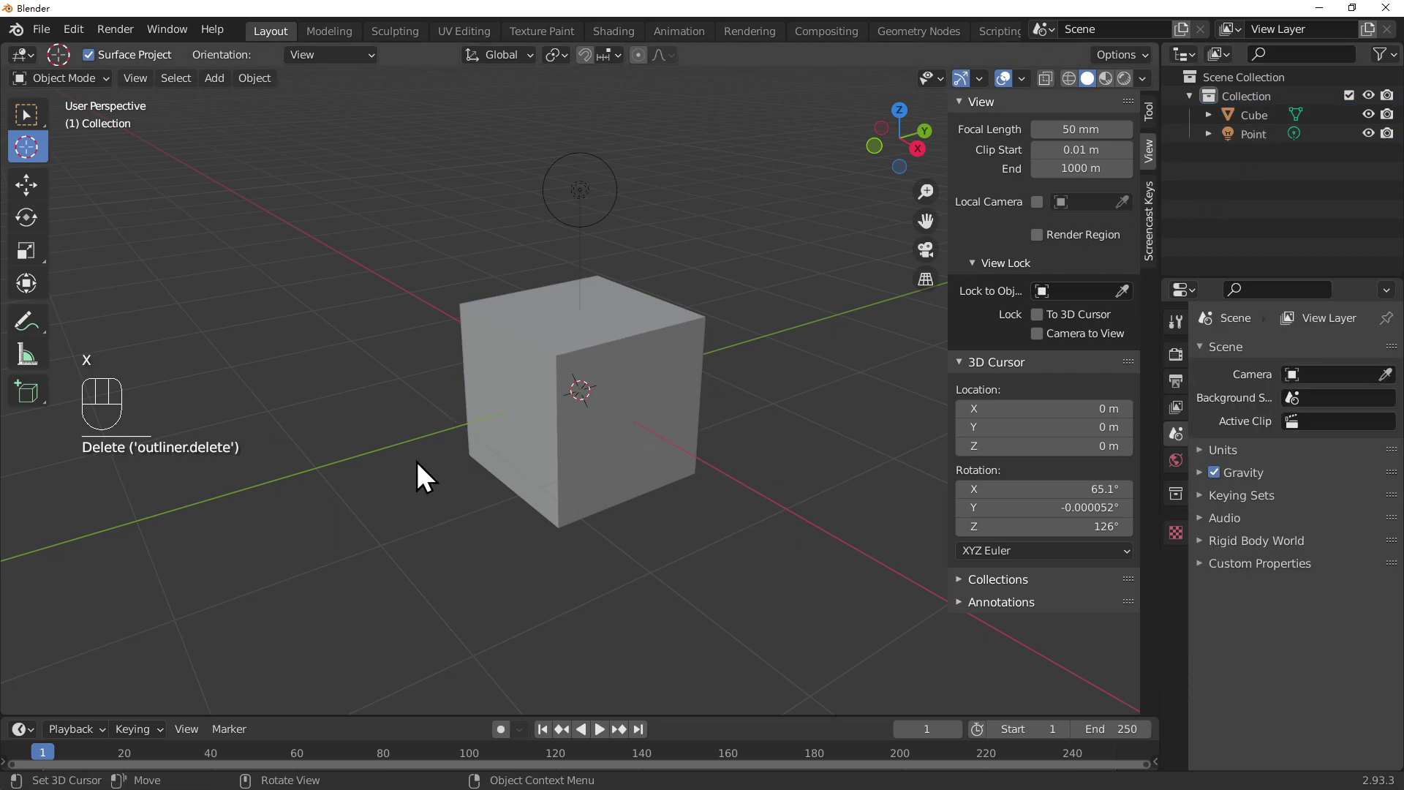
- Add a mesh torus at the world origin around the cube and set its major radius to 1.4 m
{"action": "key", "text": "shift+a"}
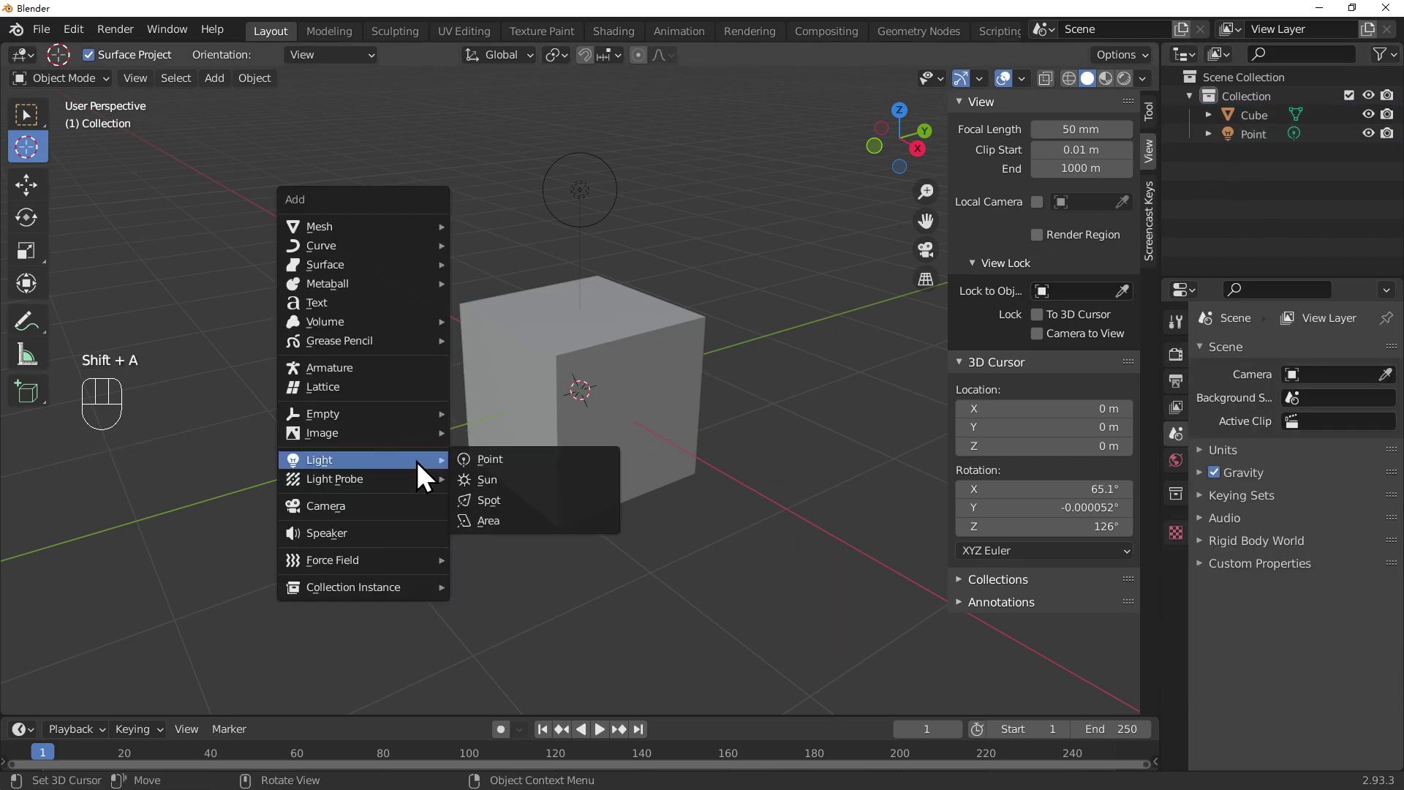
{"action": "mouse_move", "coordinate": [399, 229]}
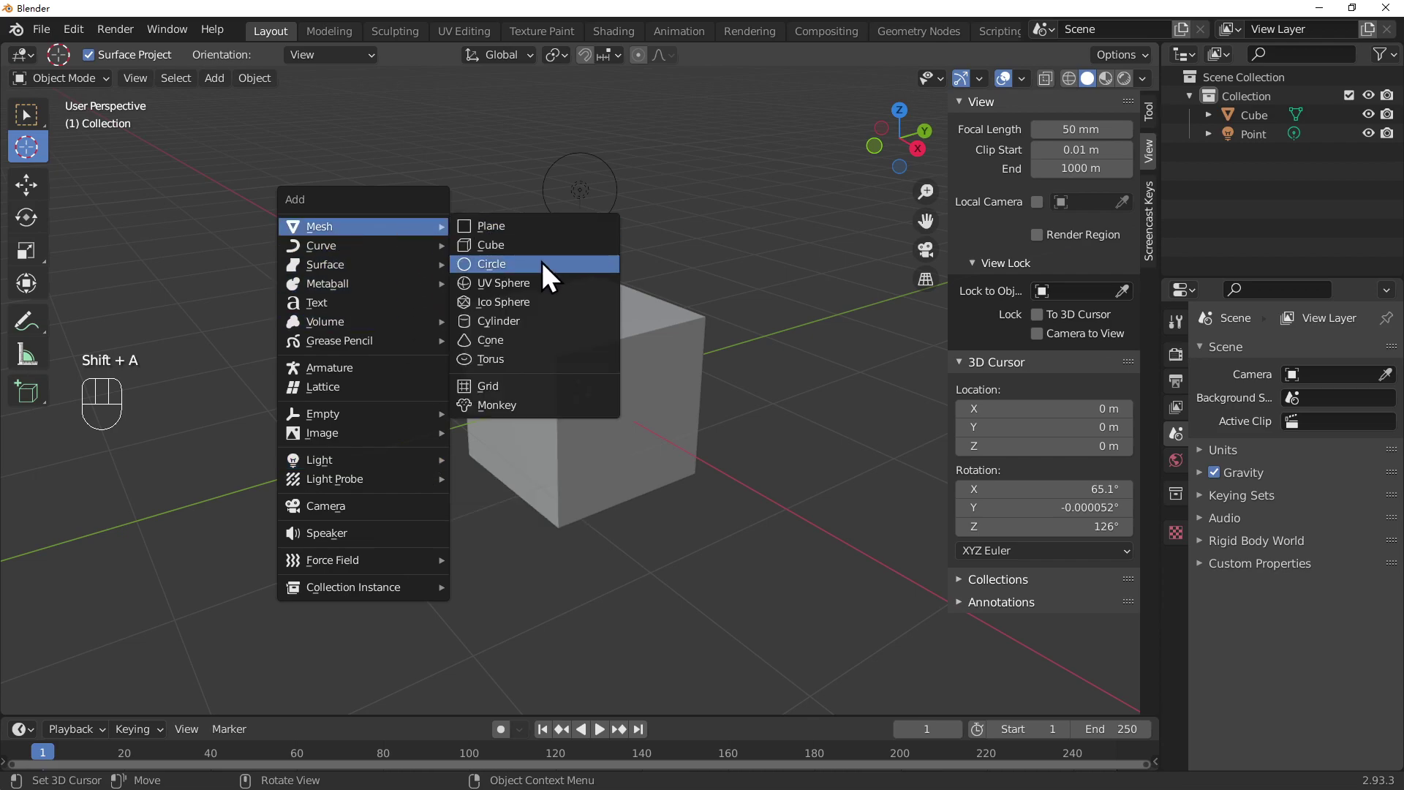
{"action": "left_click", "coordinate": [528, 359]}
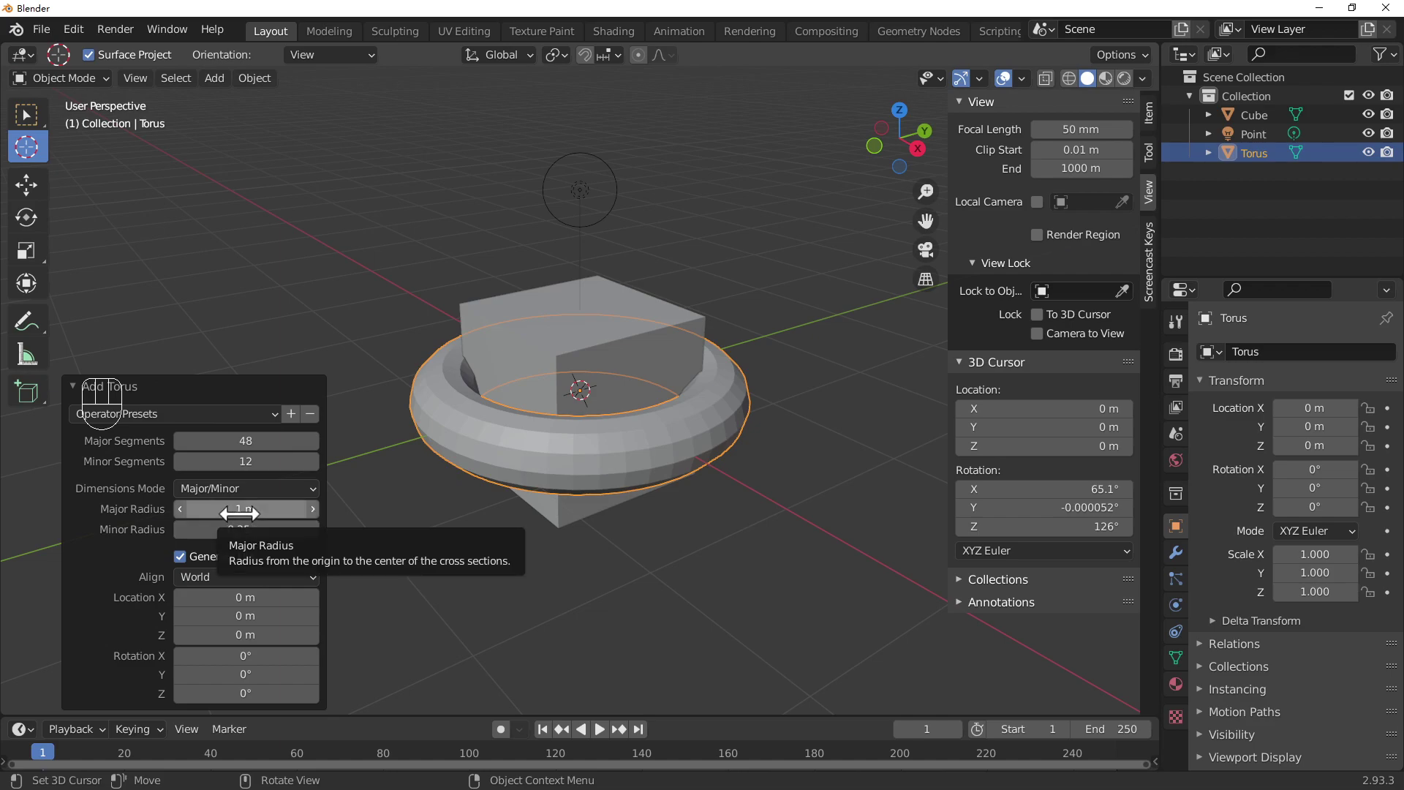
{"action": "left_click_drag", "start_coordinate": [240, 514], "coordinate": [285, 515]}
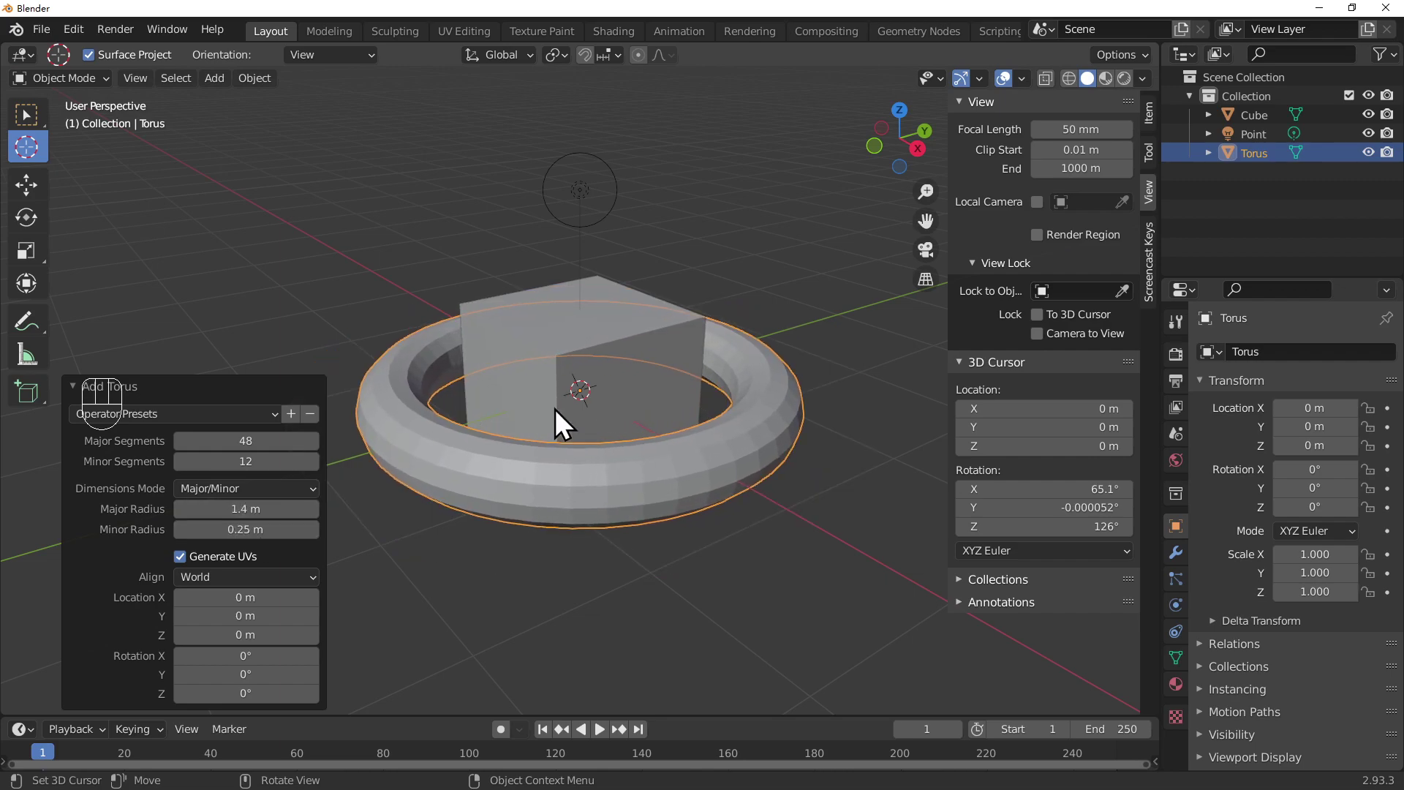
{"action": "middle_click_drag", "start_coordinate": [706, 569], "coordinate": [664, 566]}
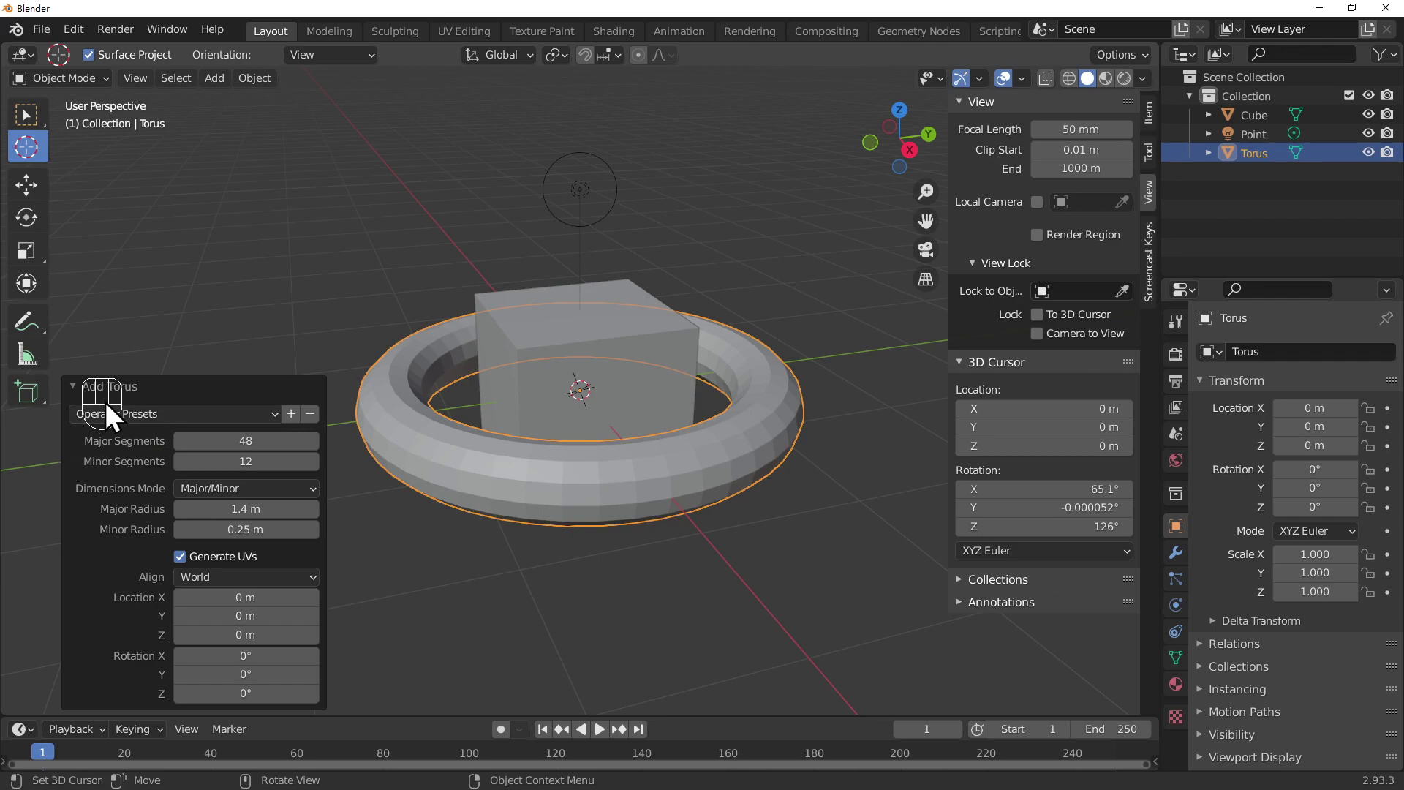
- Raise the Screencast Keys overlay clear of the torus settings by setting its vertical offset to 586
{"action": "left_click", "coordinate": [1152, 242]}
{"action": "left_click_drag", "start_coordinate": [1090, 339], "coordinate": [1204, 339]}
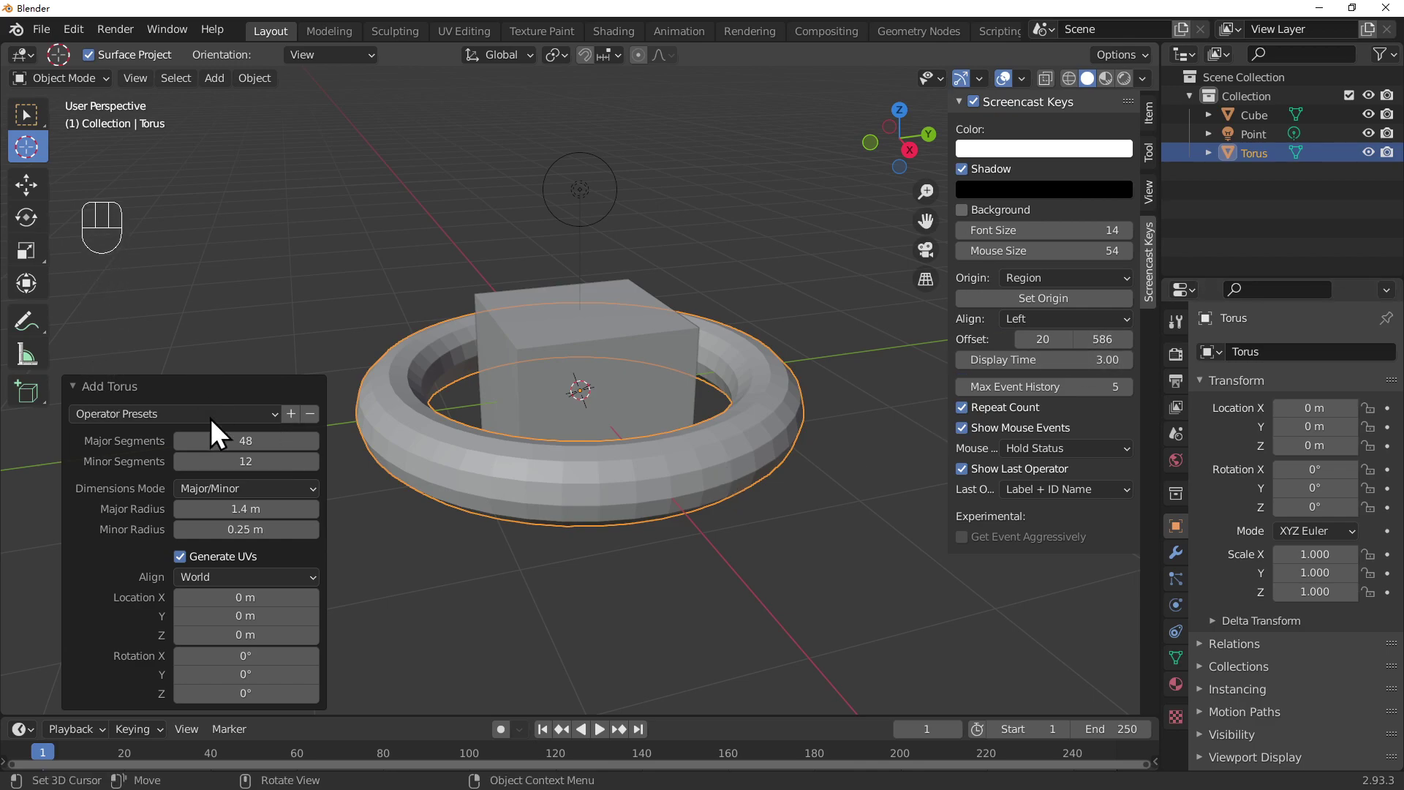